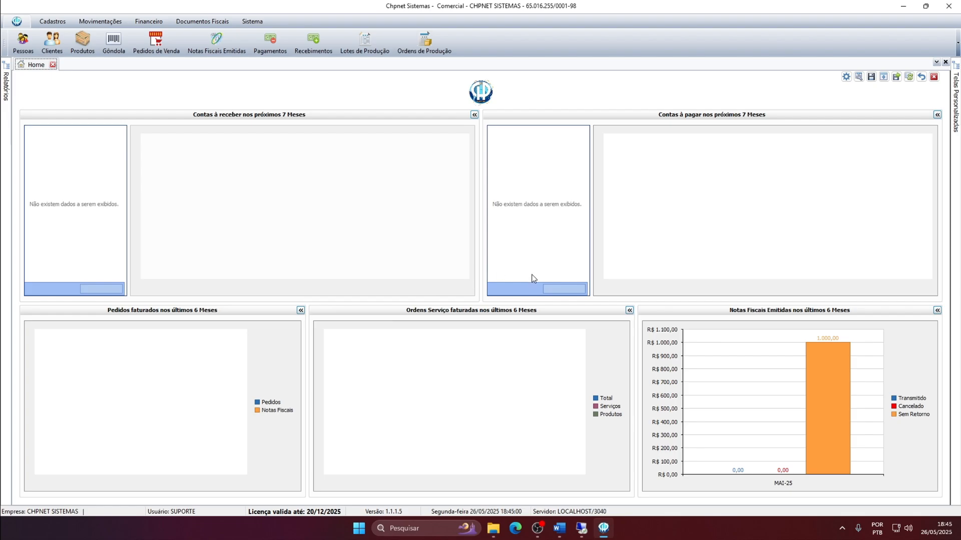
Switch to Word to review the recipe table's ingredients and quantities, and return to Chpnet Sistemas.
left_click(559, 528)
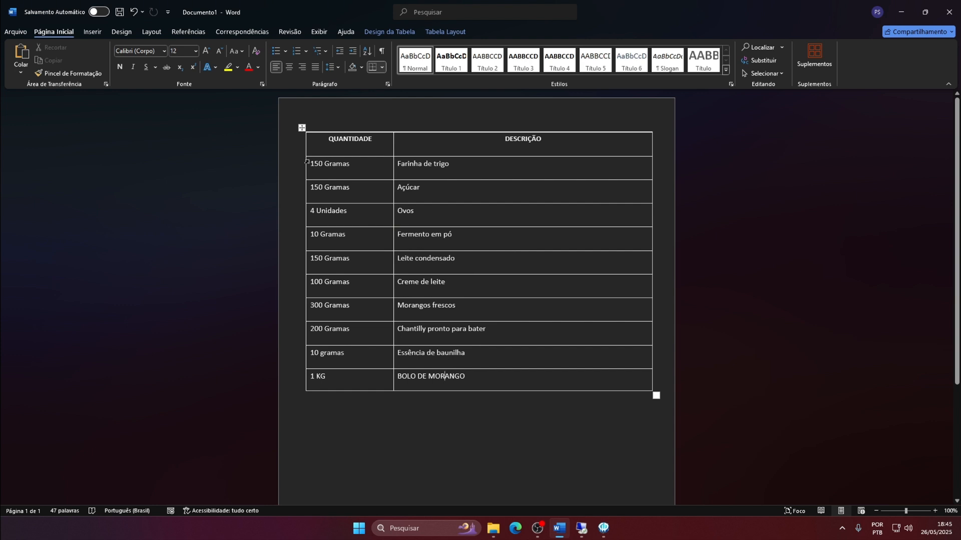
left_click(447, 163)
left_click(604, 528)
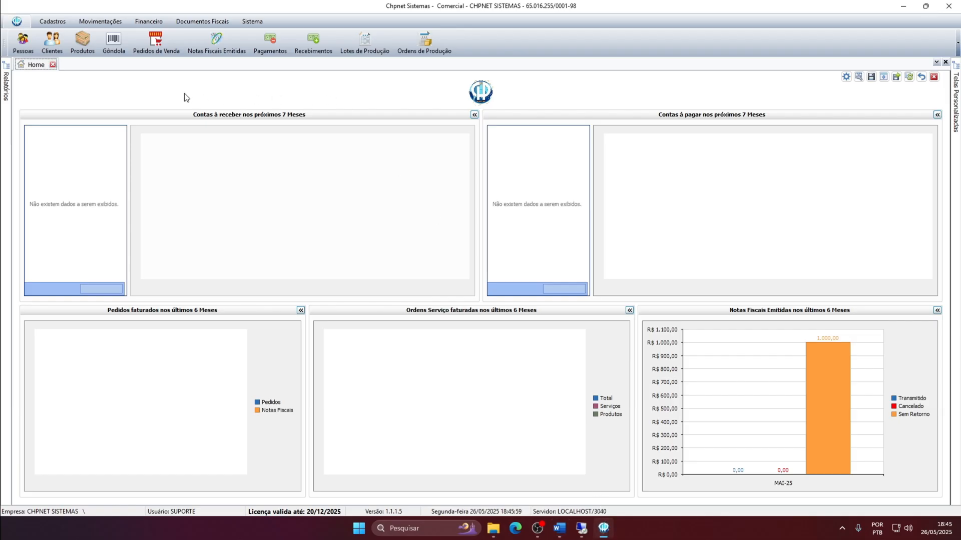
Open the product list and look through the registered cake ingredients.
left_click(82, 44)
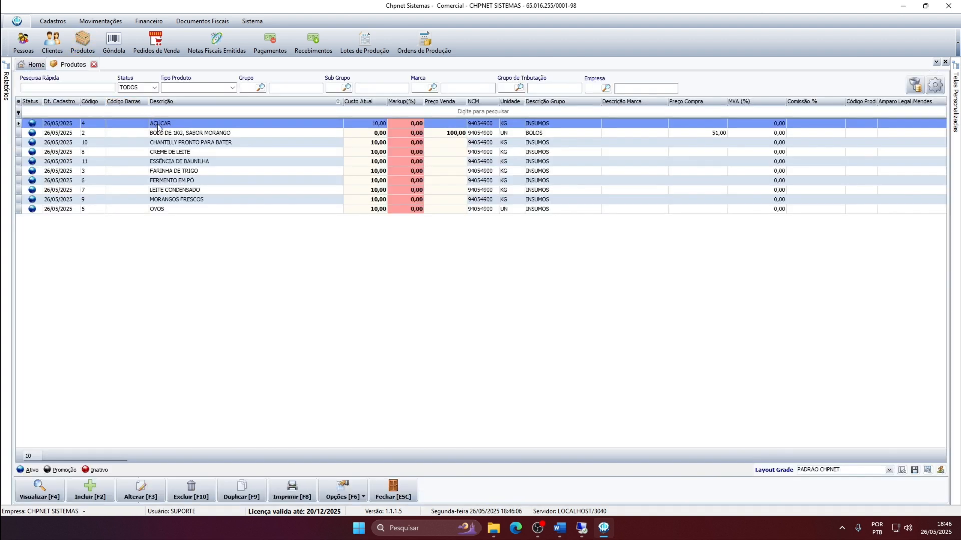
left_click(154, 144)
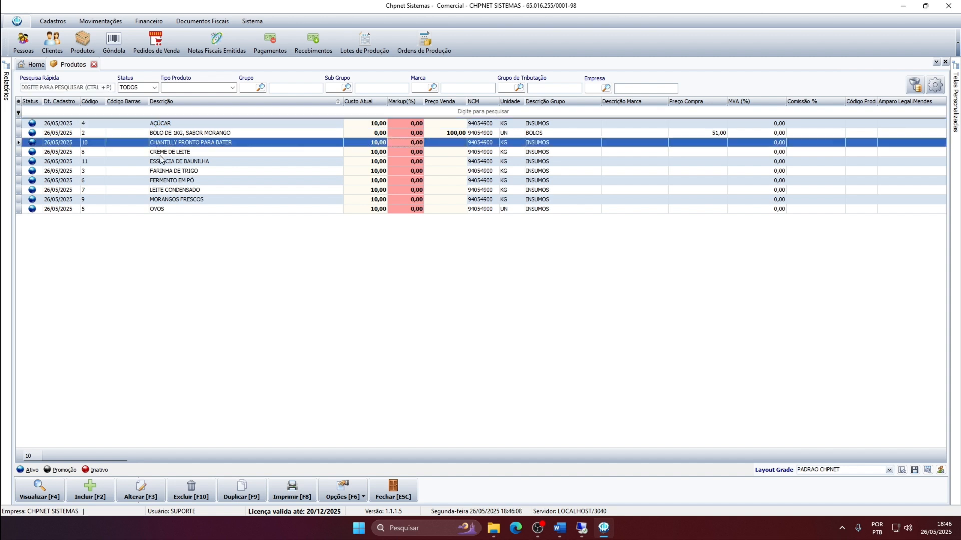
left_click(170, 162)
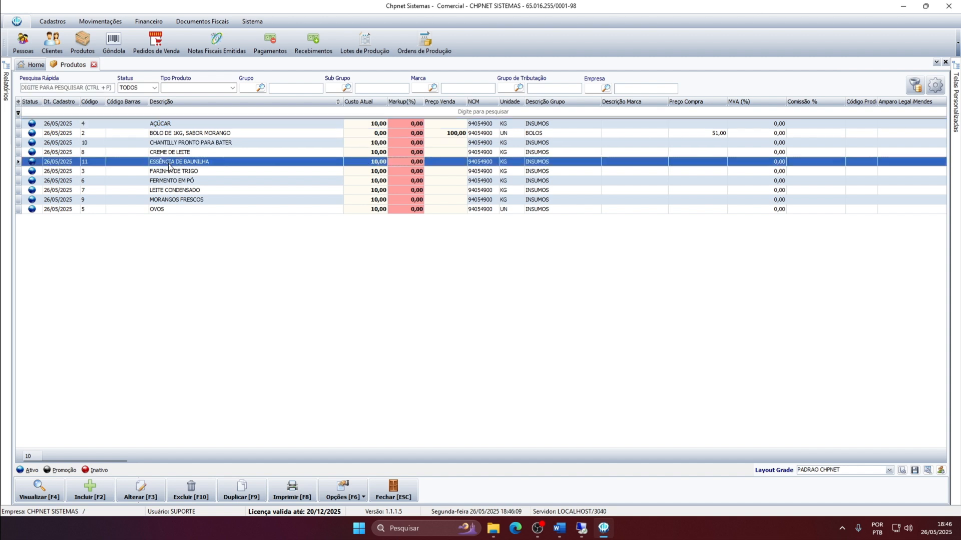
Open the AÇÚCAR product record, examine its description, group, current cost and inventory stock, and save the record.
double_click(156, 126)
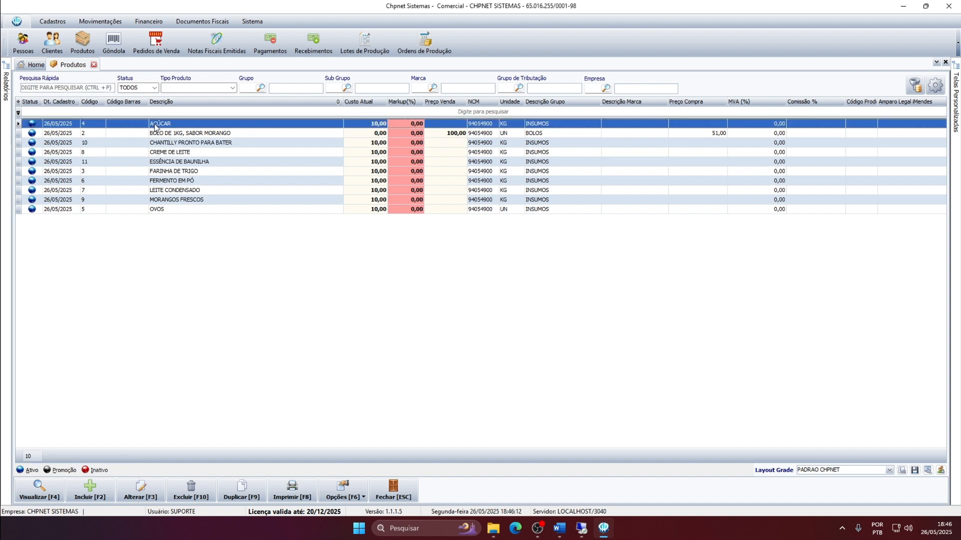
left_click(276, 163)
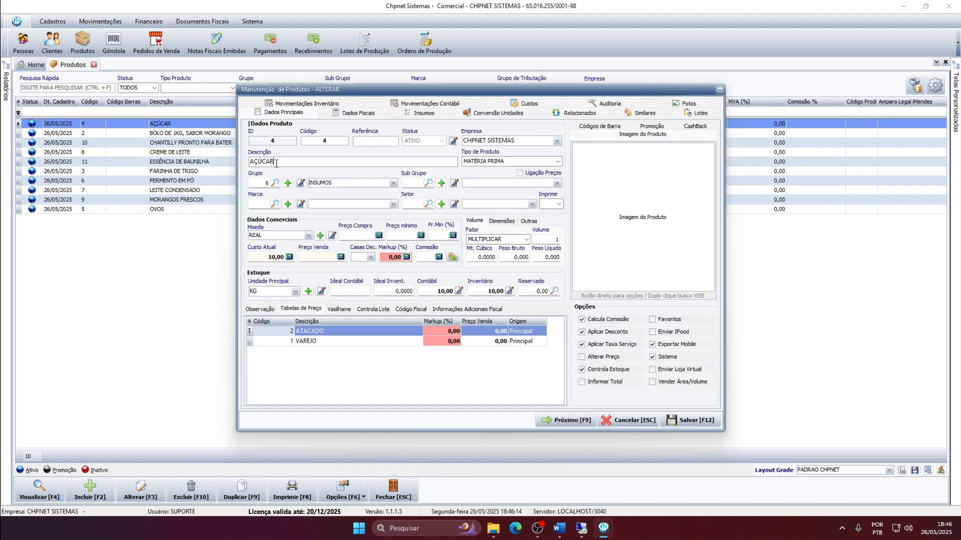
double_click(263, 183)
left_click(271, 256)
left_click(271, 255)
key("Tab")
left_click(495, 291)
left_click(693, 420)
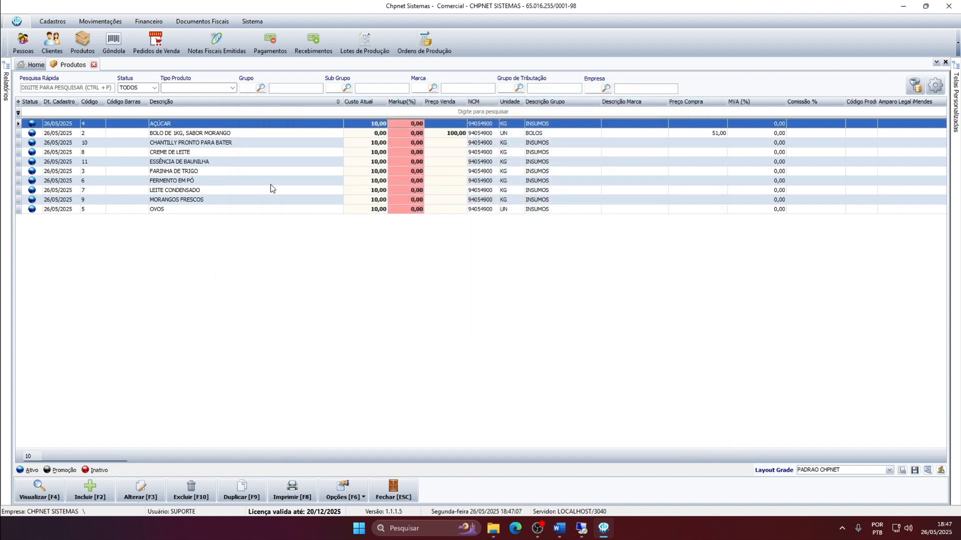
Open the ingredients of the product BOLO DE 1KG, SABOR MORANGO and start a new entry with FARINHA DE TRIGO.
double_click(207, 132)
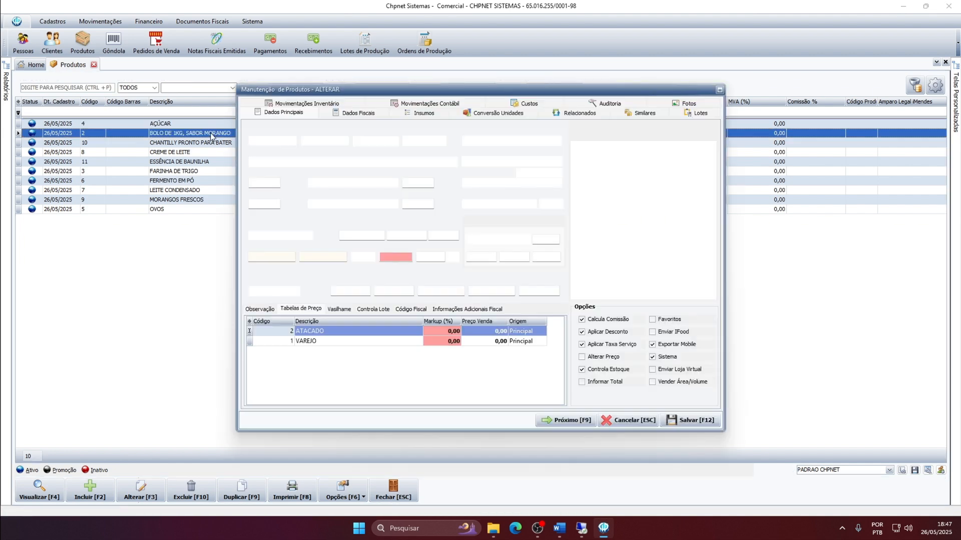
left_click(418, 114)
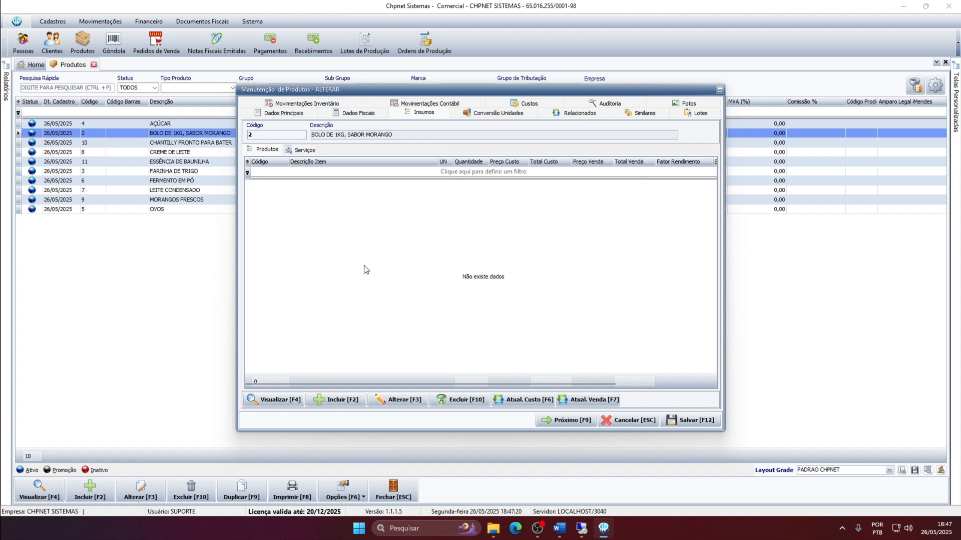
left_click(340, 400)
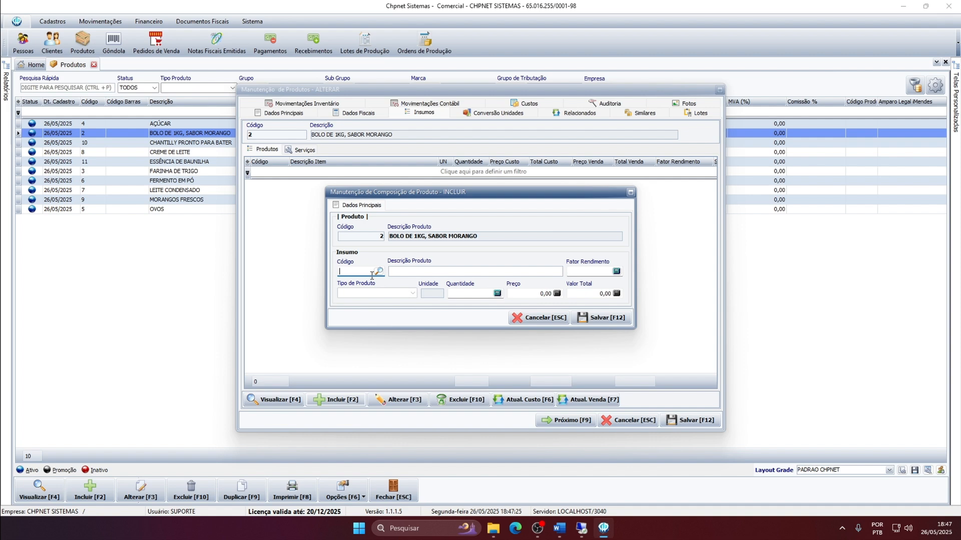
left_click(378, 271)
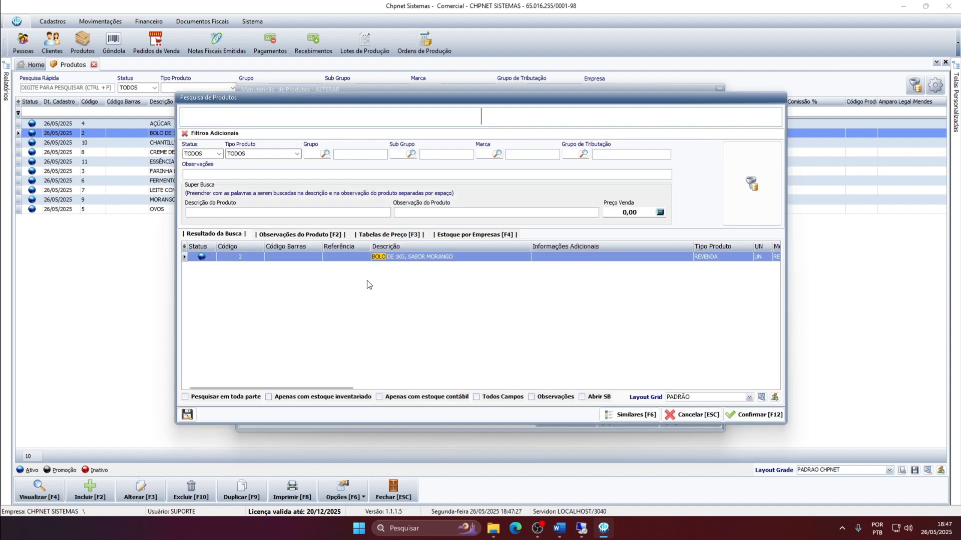
left_click(559, 528)
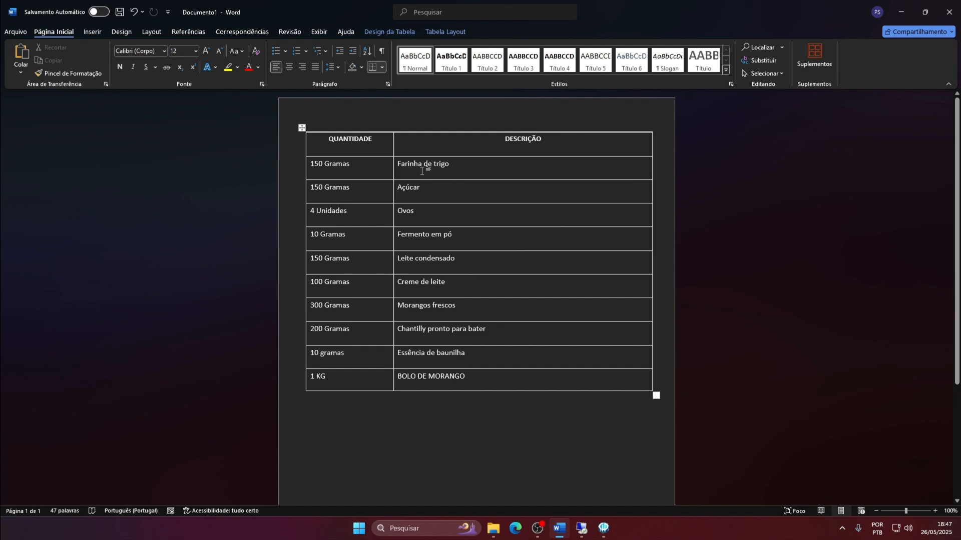
key("alt+Tab")
type("FAR")
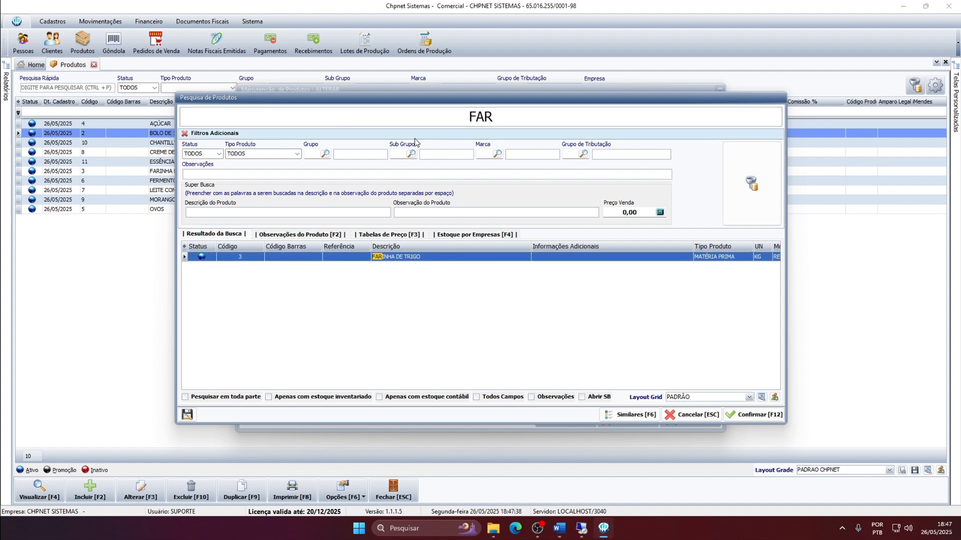
double_click(386, 258)
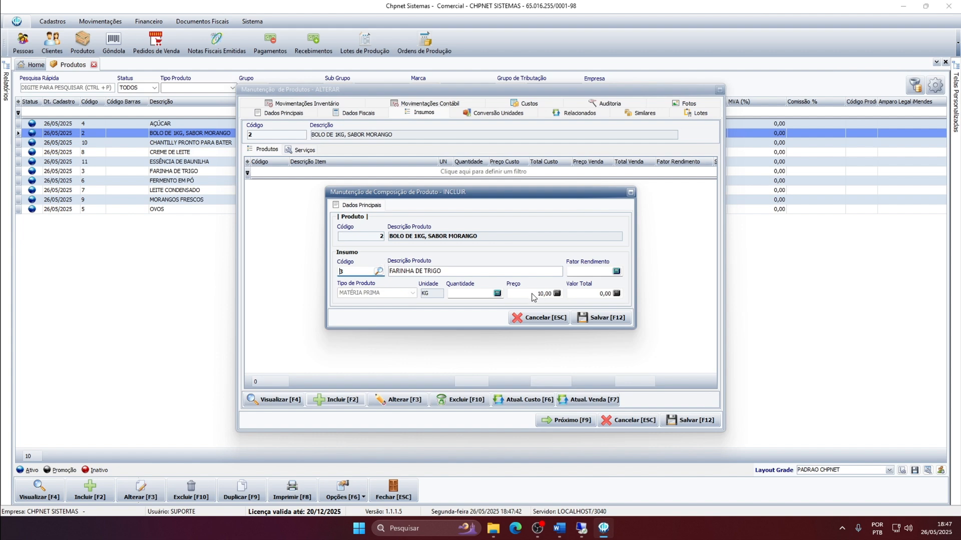
Set the FARINHA DE TRIGO ingredient's quantity to 0,15 KG and save the entry.
left_click(481, 292)
key("alt+Tab")
key("alt+Tab")
type("0,150")
left_click_drag(484, 294, 425, 297)
type("150")
key("BackSpace")
key("BackSpace")
key("BackSpace")
type("0,15")
left_click(600, 318)
Add AÇÚCAR to the strawberry cake's ingredients with a quantity of 0,150 KG, following the Word recipe.
key("alt+Tab")
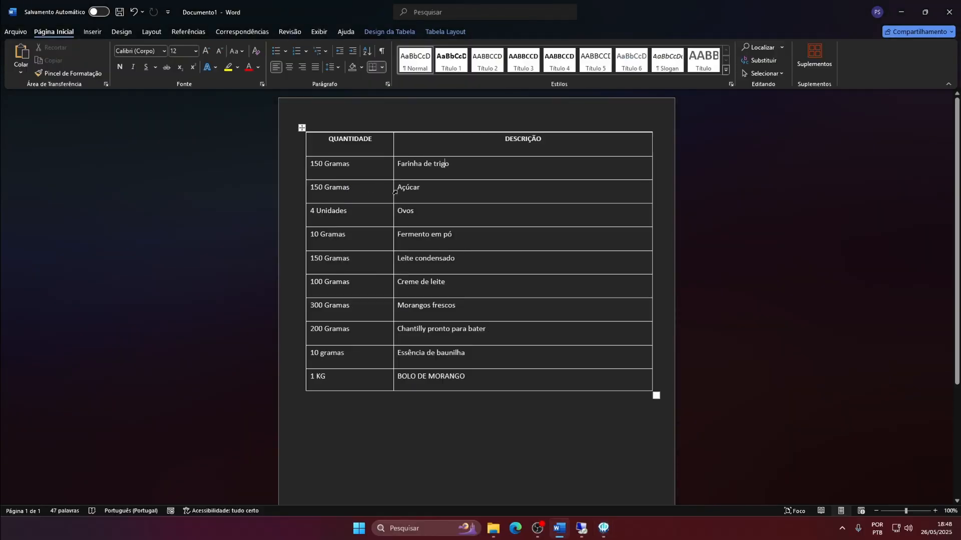
key("alt+Tab")
left_click(336, 397)
left_click(379, 272)
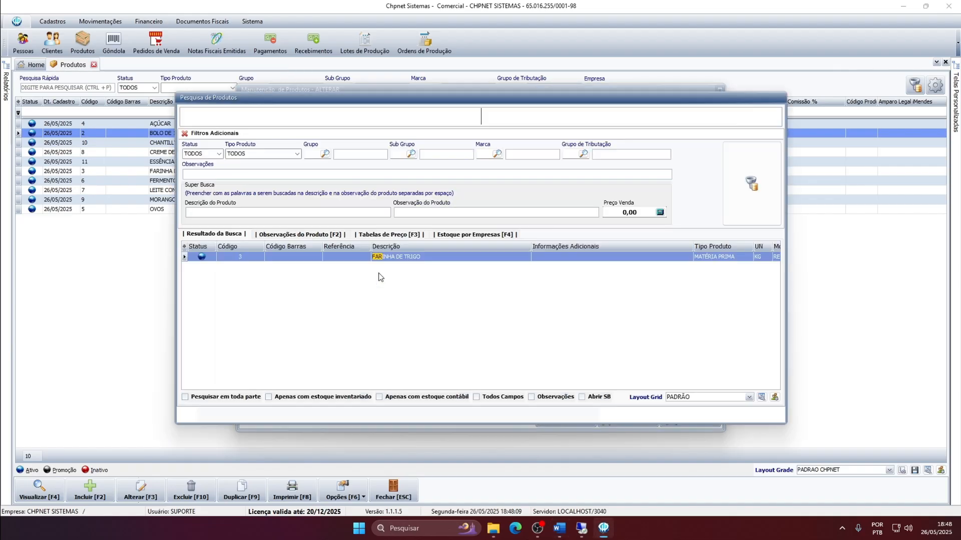
type("AÇ")
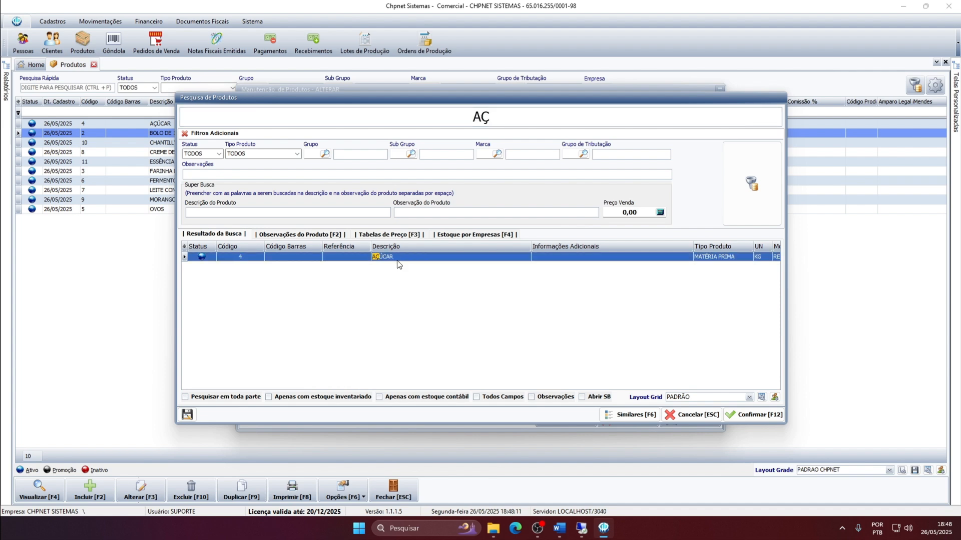
key("Return")
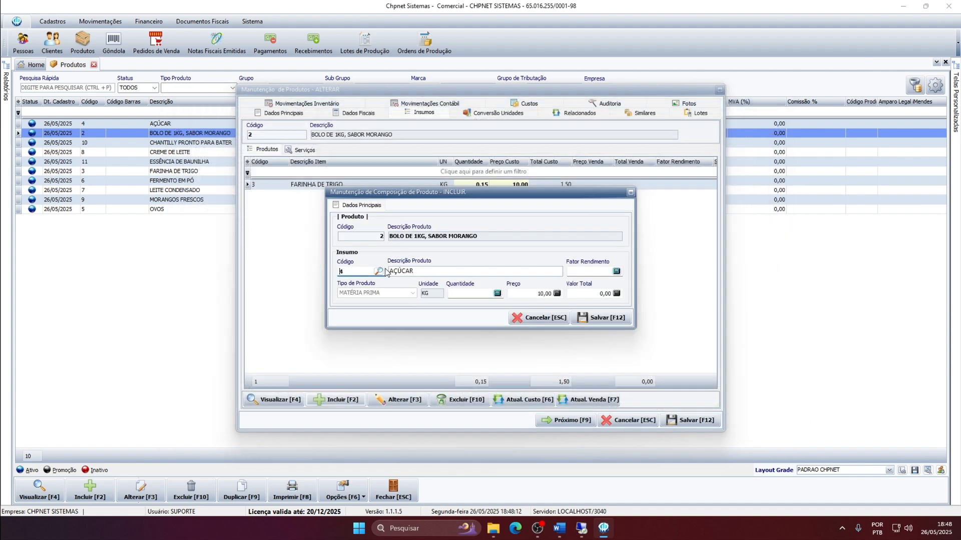
left_click(469, 294)
key("alt+Tab")
key("alt+Tab")
type("0,150")
left_click(573, 312)
Add OVOS to the strawberry cake's ingredients with a quantity of 4 units, following the Word recipe.
key("alt+Tab")
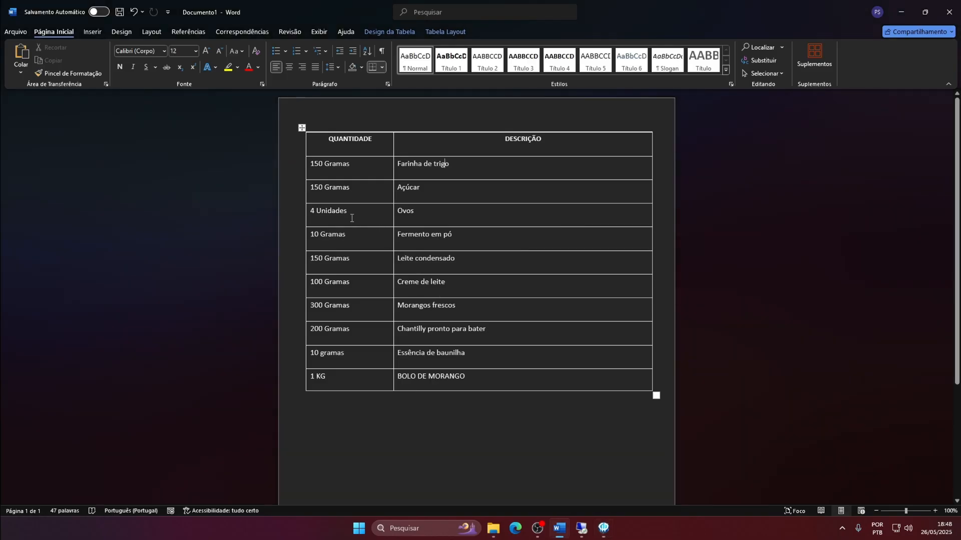
key("alt+Tab")
left_click(309, 398)
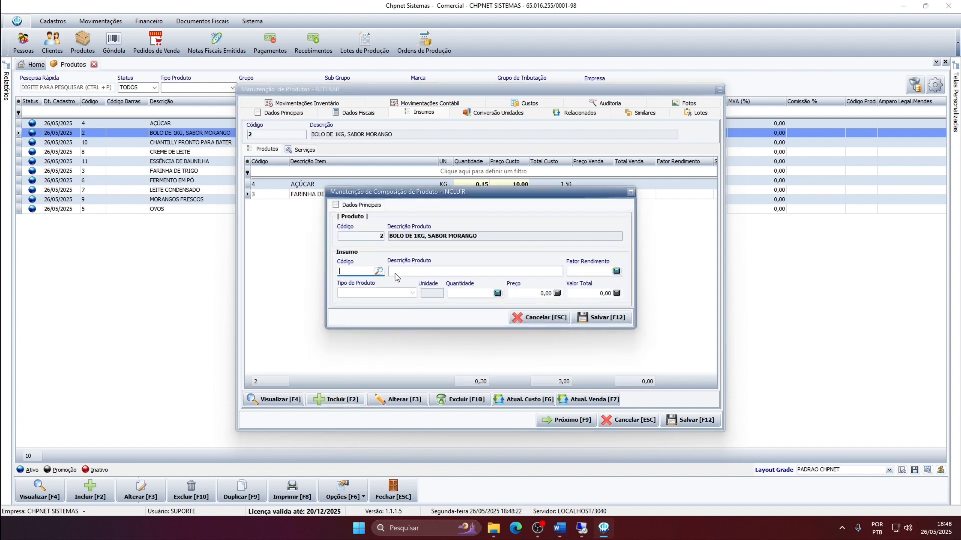
left_click(378, 272)
type("UNI")
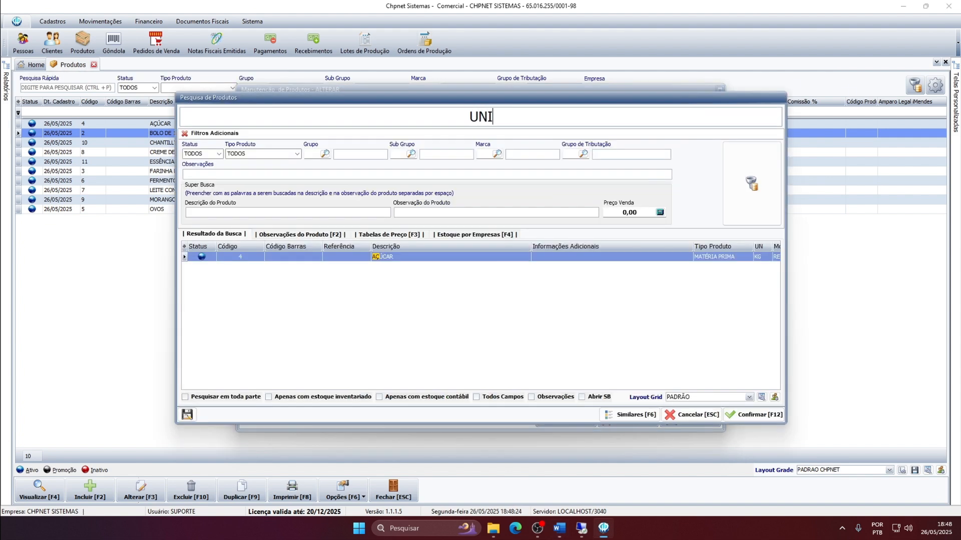
key("BackSpace")
key("BackSpace")
key("BackSpace")
type("OVOS")
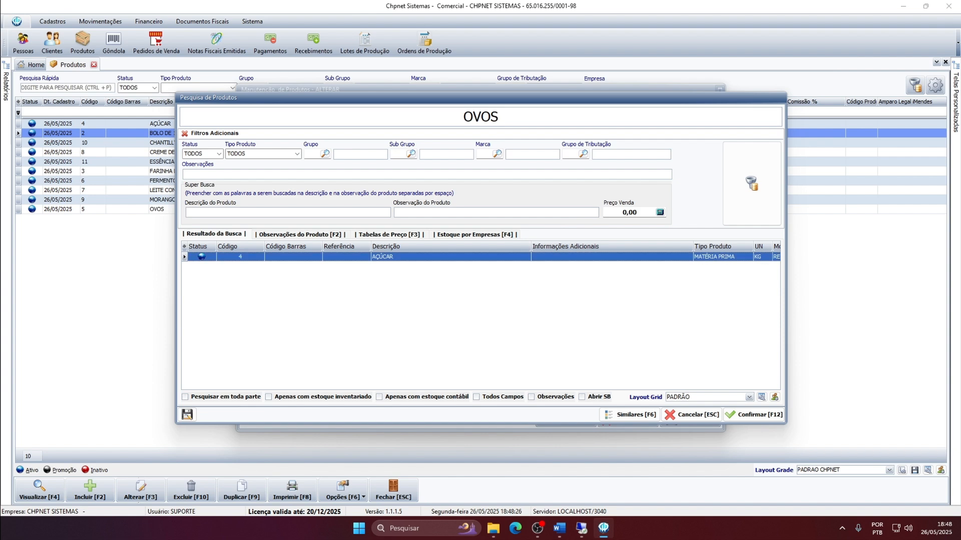
key("Return")
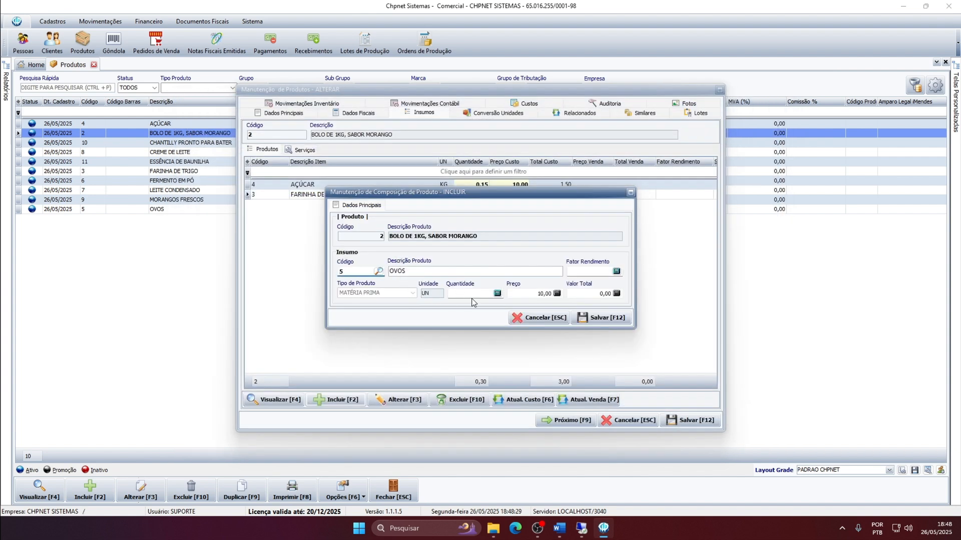
type("4")
left_click(597, 320)
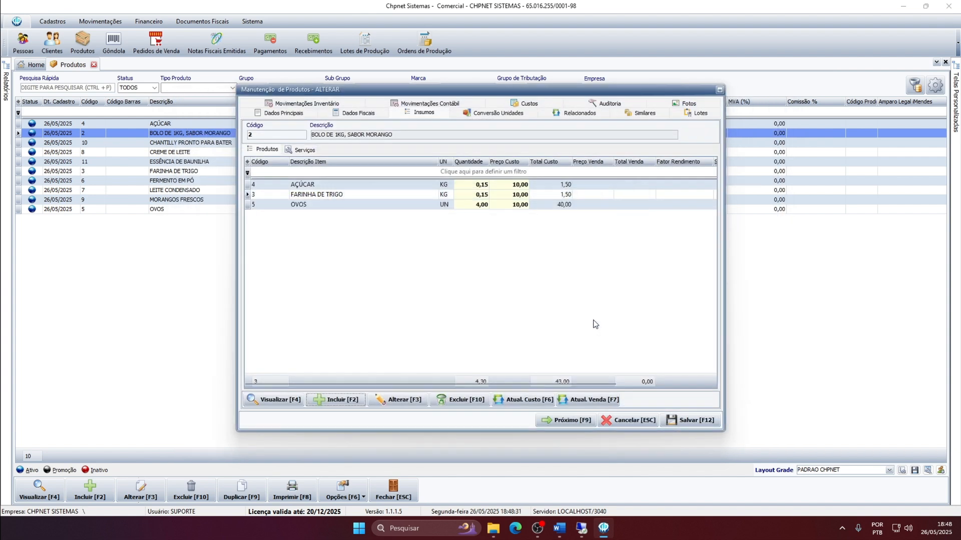
Add FERMENTO EM PÓ to the strawberry cake's ingredients with a quantity of 0,01 KG, following the Word recipe.
key("alt+Tab")
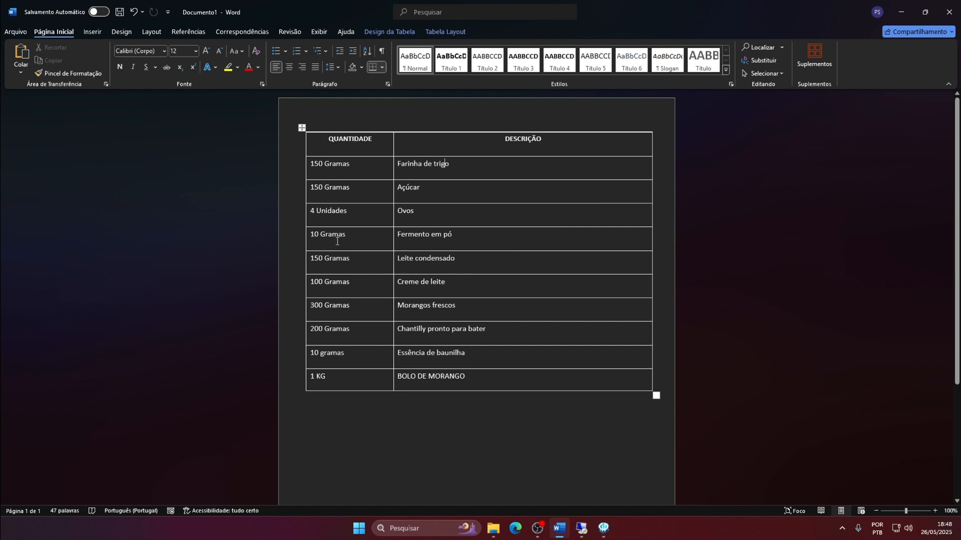
key("alt+Tab")
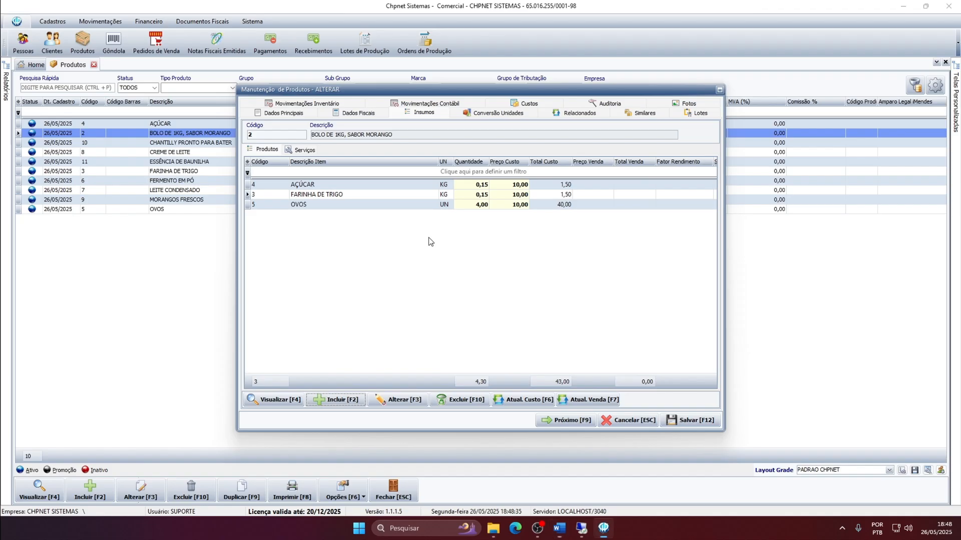
left_click(338, 400)
left_click(379, 271)
type("FER")
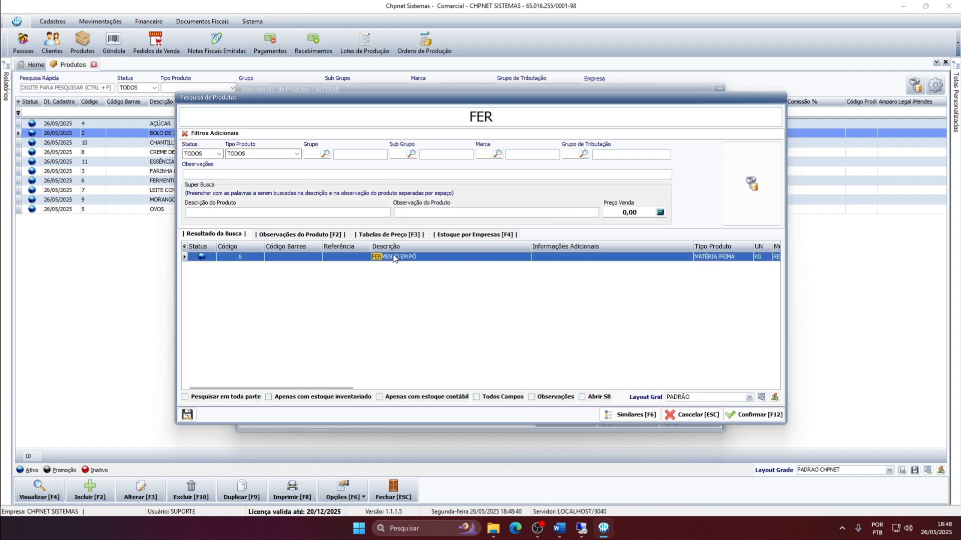
key("Return")
left_click(479, 293)
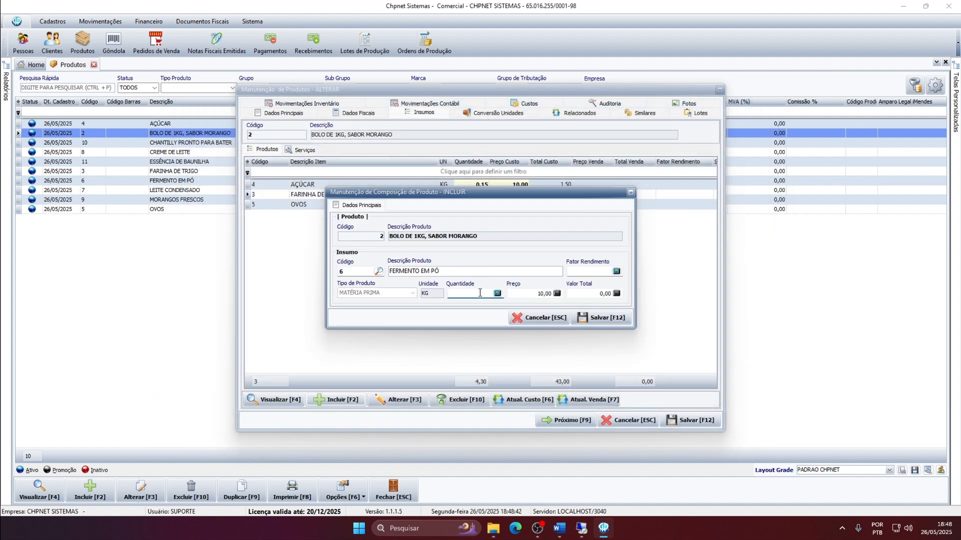
type("0,01")
left_click(603, 318)
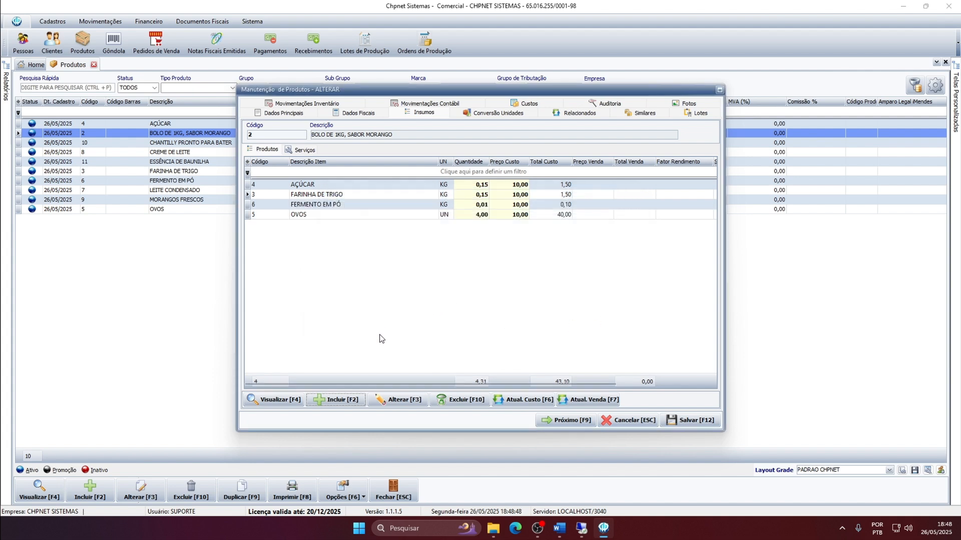
Reopen the FERMENTO EM PÓ ingredient entry to check its quantity, and save it.
left_click(341, 206)
left_click(399, 400)
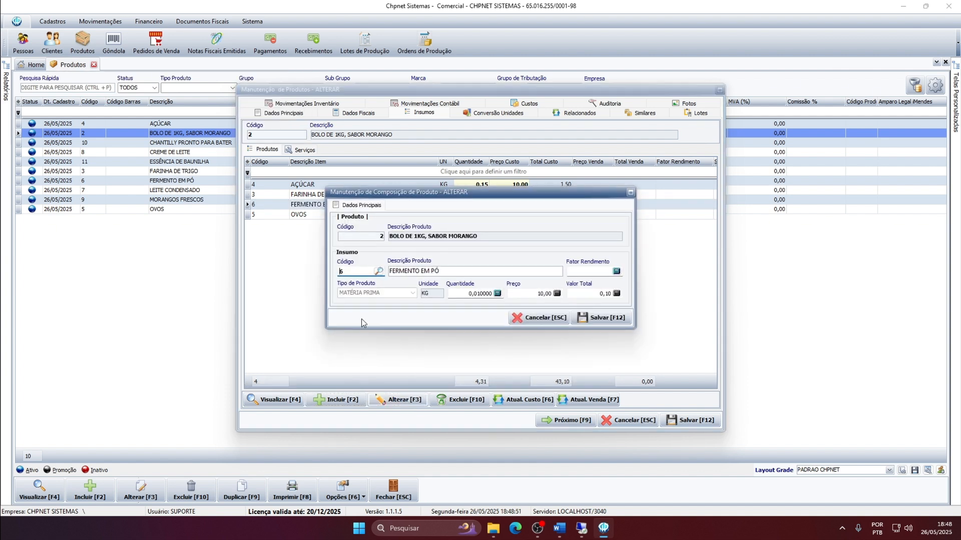
left_click(595, 319)
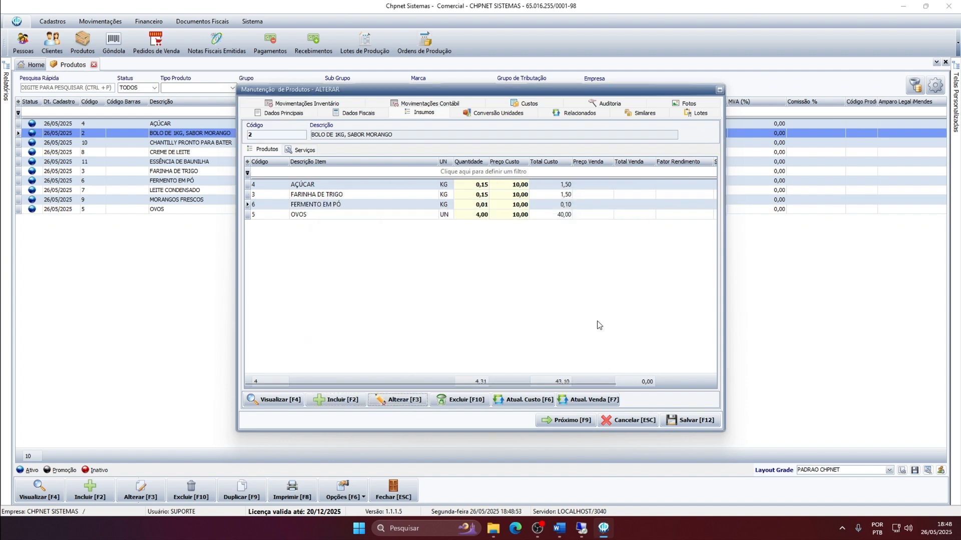
Add LEITE CONDENSADO to the strawberry cake's ingredients with a quantity of 0,15 KG, following the Word recipe.
key("alt+Tab")
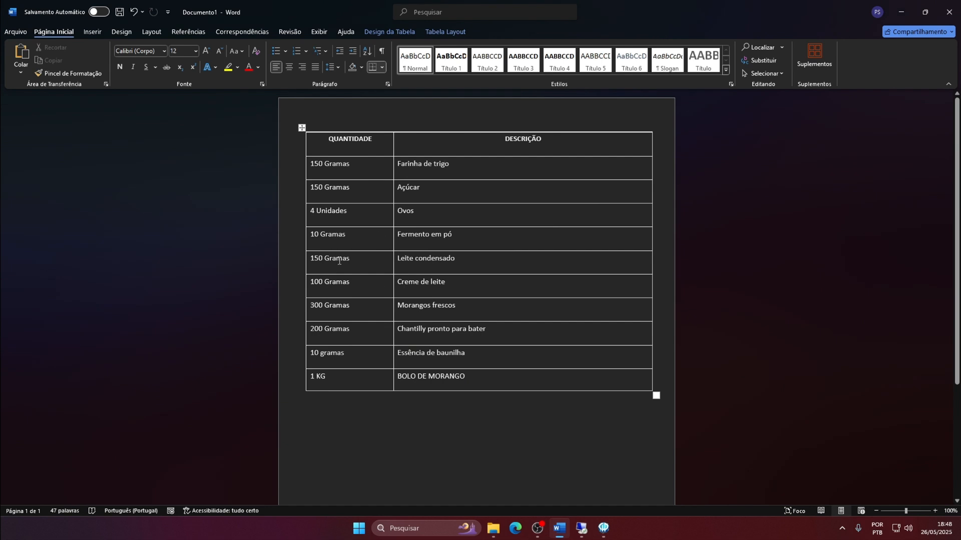
key("alt+Tab")
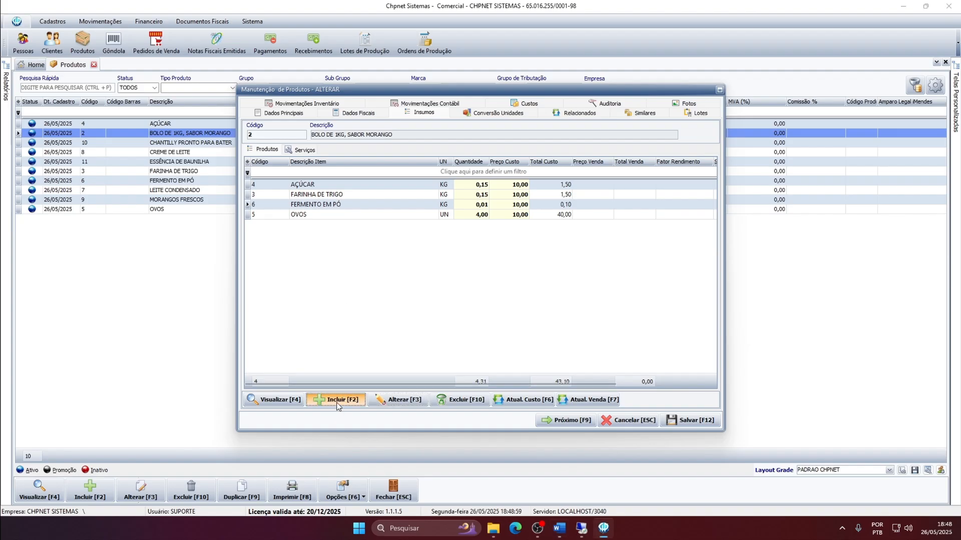
left_click(338, 401)
left_click(379, 271)
type("fer")
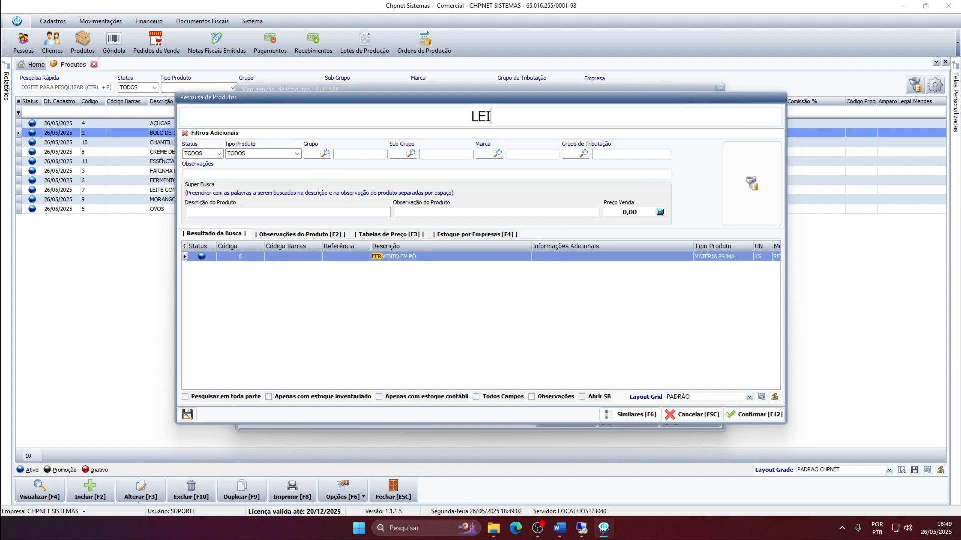
type("LEI")
key("Return")
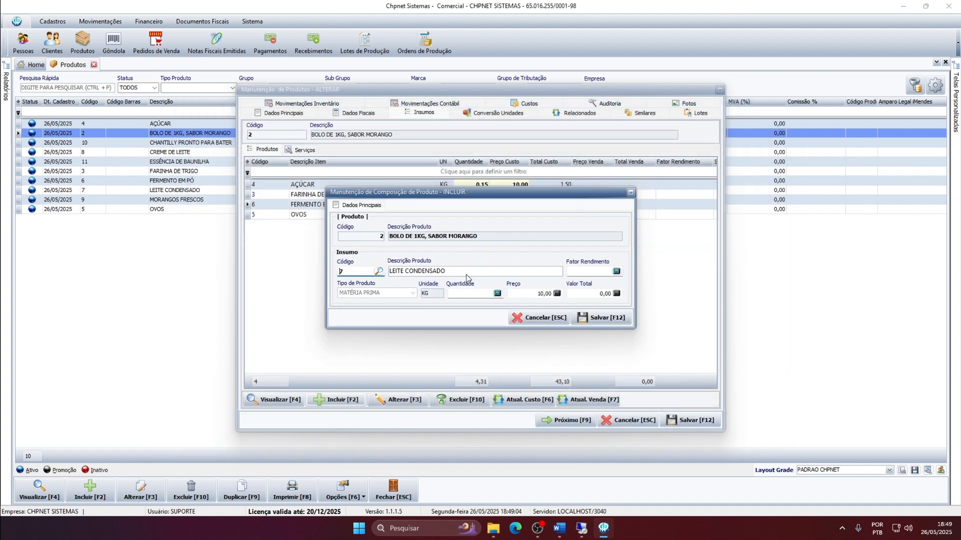
left_click(466, 294)
type("0,15")
left_click(586, 320)
Add CREME DE LEITE to the strawberry cake's ingredients with a quantity of 0,100 KG, following the Word recipe.
key("alt+Tab")
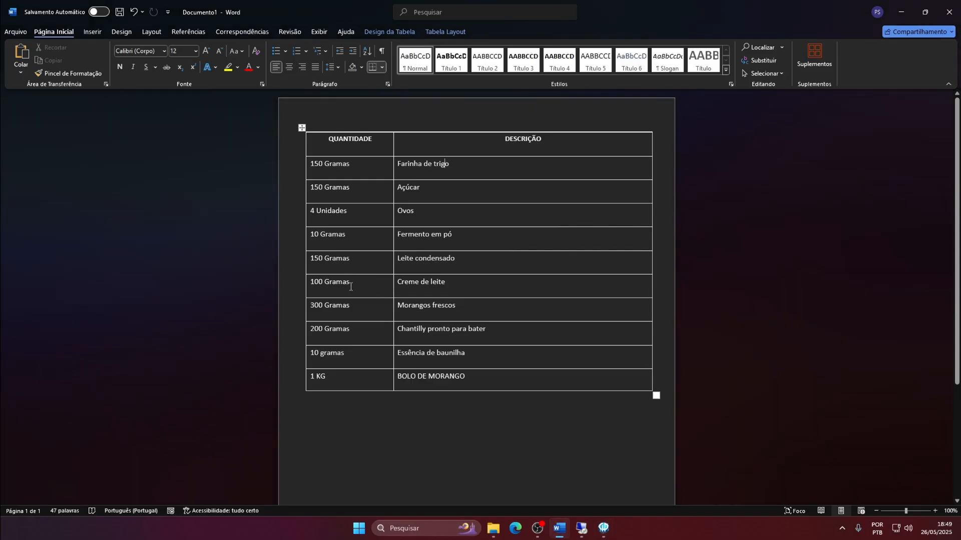
key("alt+Tab")
left_click(339, 396)
left_click(392, 277)
type("CREME")
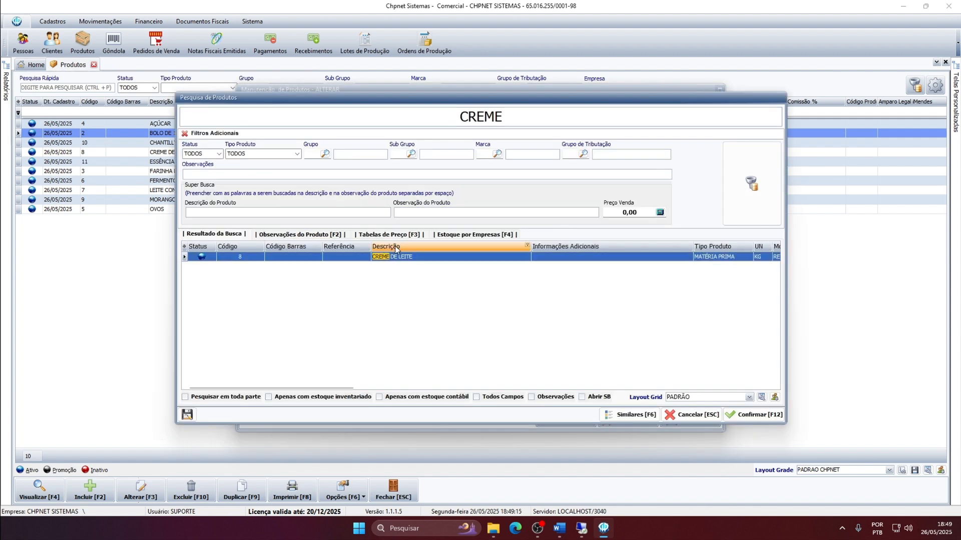
double_click(399, 256)
left_click(468, 293)
type("0,100")
left_click(592, 319)
Add MORANGOS FRESCOS to the strawberry cake's ingredients with a quantity of 0,3 KG, following the Word recipe.
key("alt+Tab")
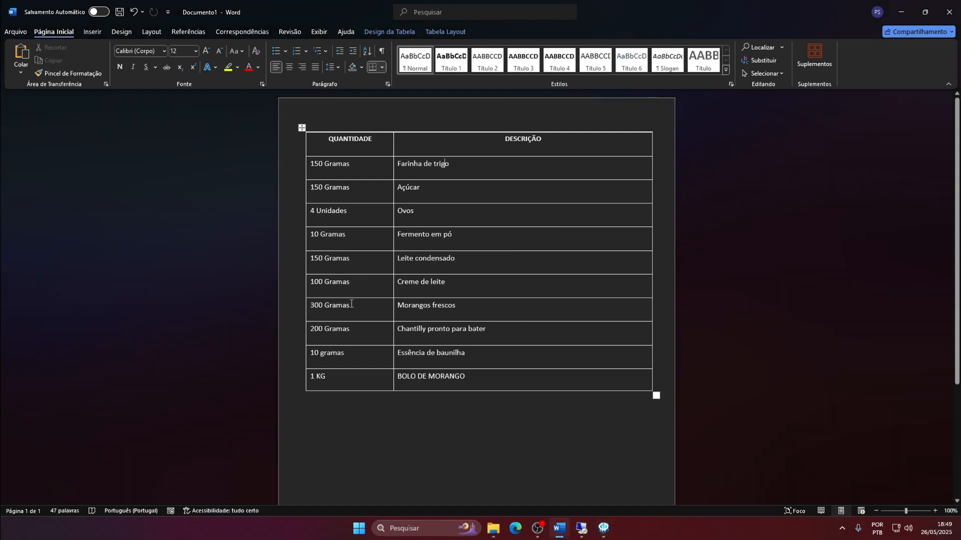
key("alt+Tab")
left_click(338, 400)
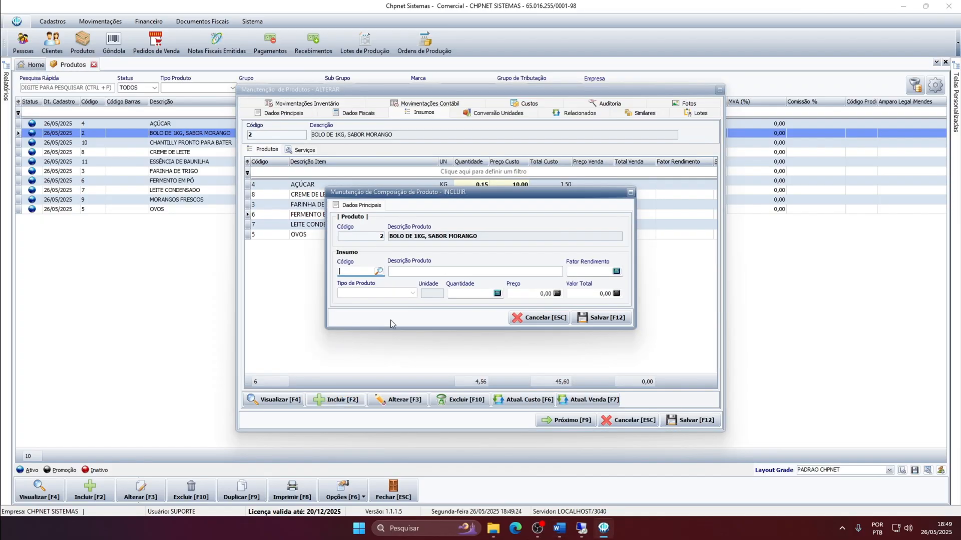
left_click(378, 272)
type("MORA")
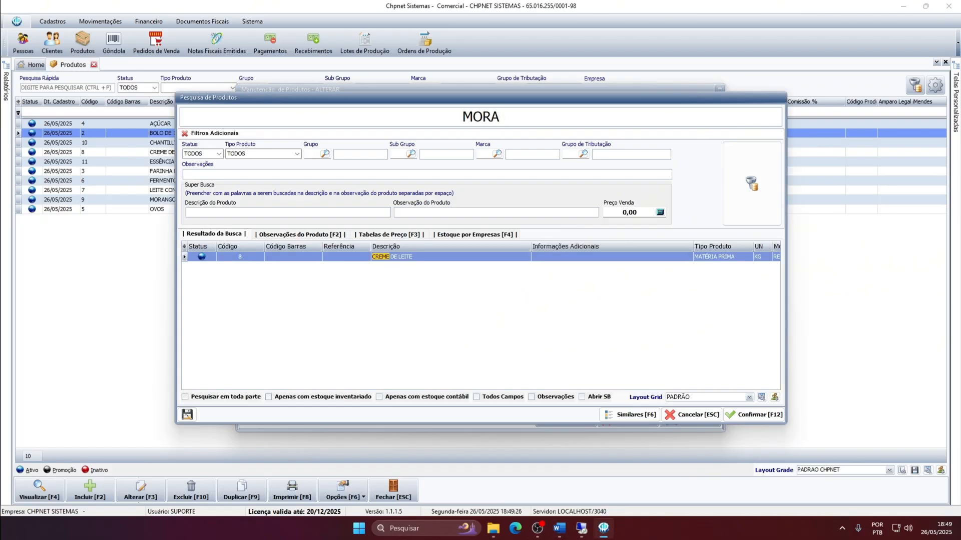
double_click(395, 256)
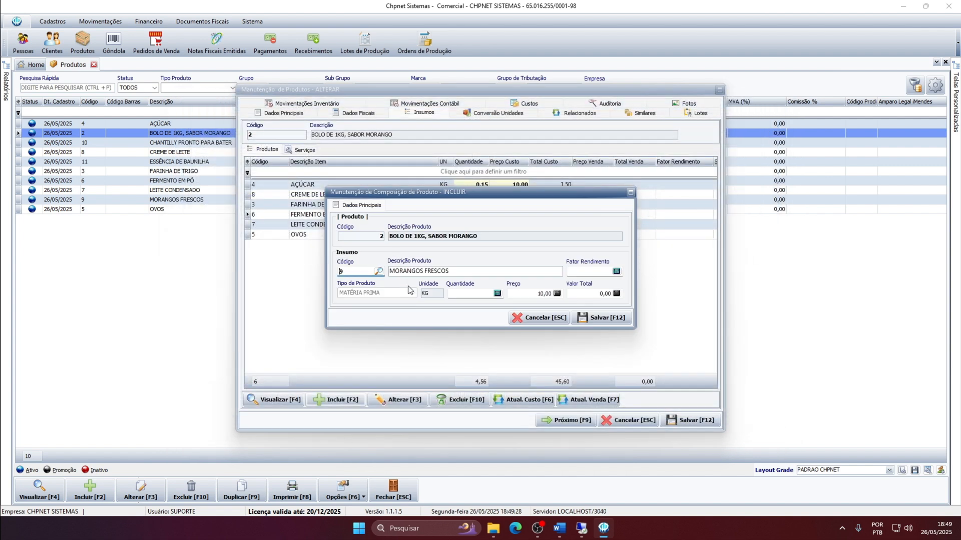
type("0,3")
key("Tab")
Add CHANTILLY PRONTO PARA BATER to the strawberry cake's ingredients with a quantity of 0,200 KG.
key("alt+Tab")
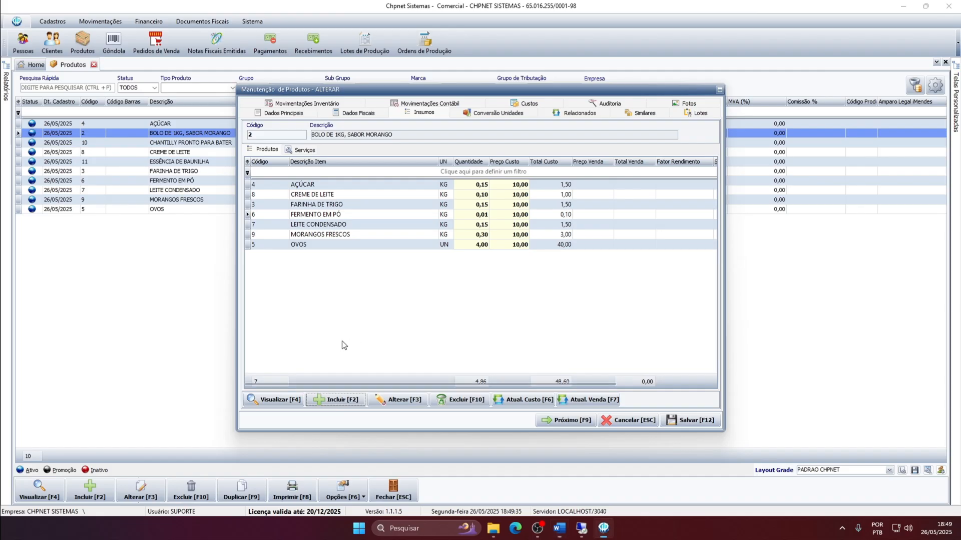
key("alt+Tab")
left_click(324, 400)
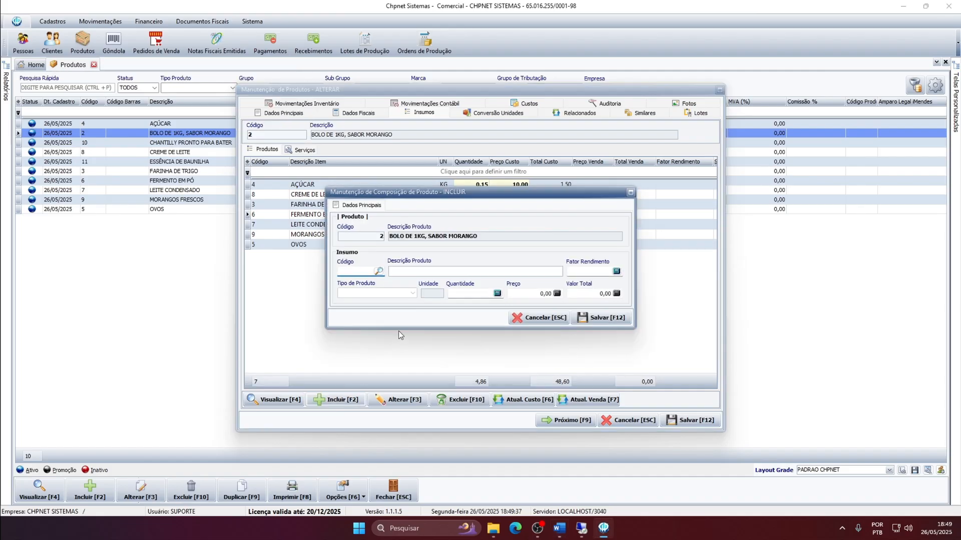
type("mora")
key("Return")
type("chan")
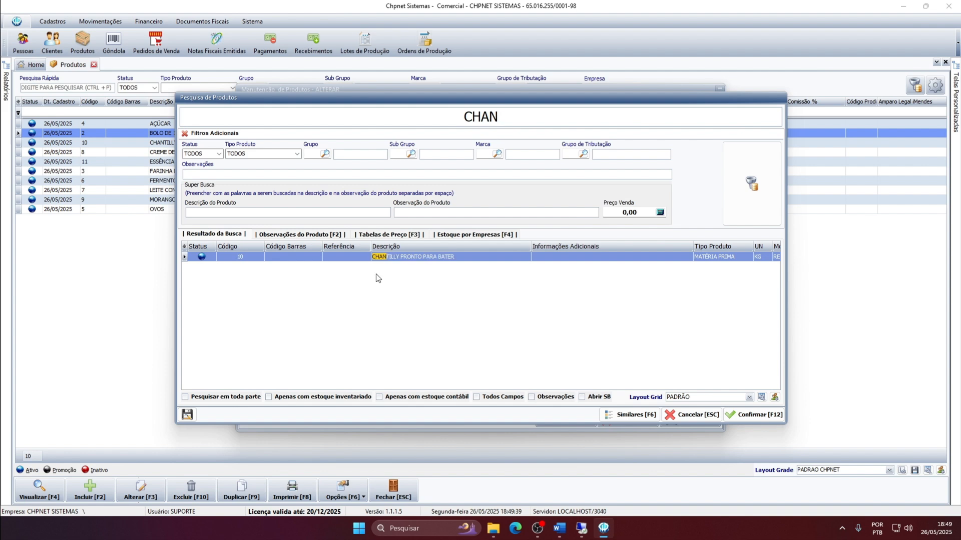
double_click(393, 258)
left_click(473, 294)
type("0,200")
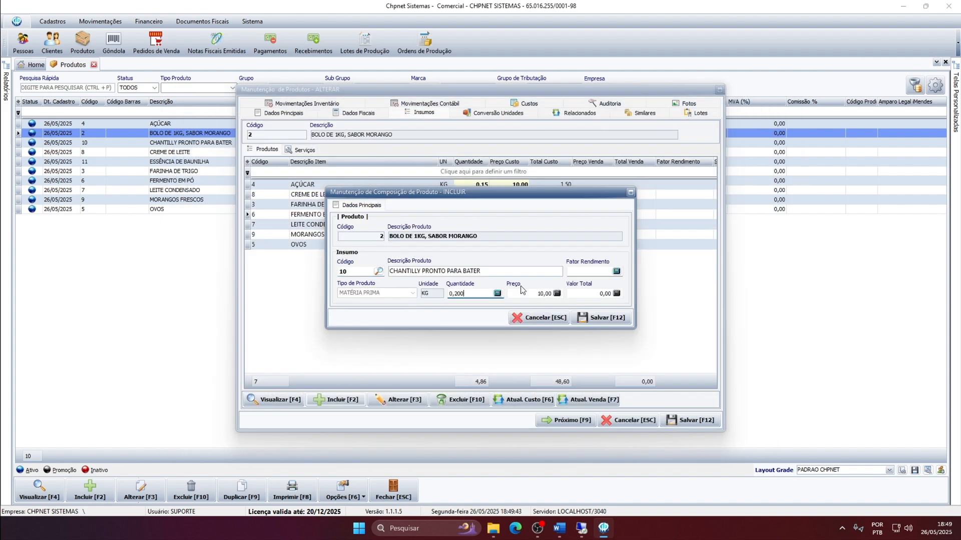
Add ESSÊNCIA DE BAUNILHA to the strawberry cake's ingredients with a quantity of 0,010000 KG, following the Word recipe.
key("alt+Tab")
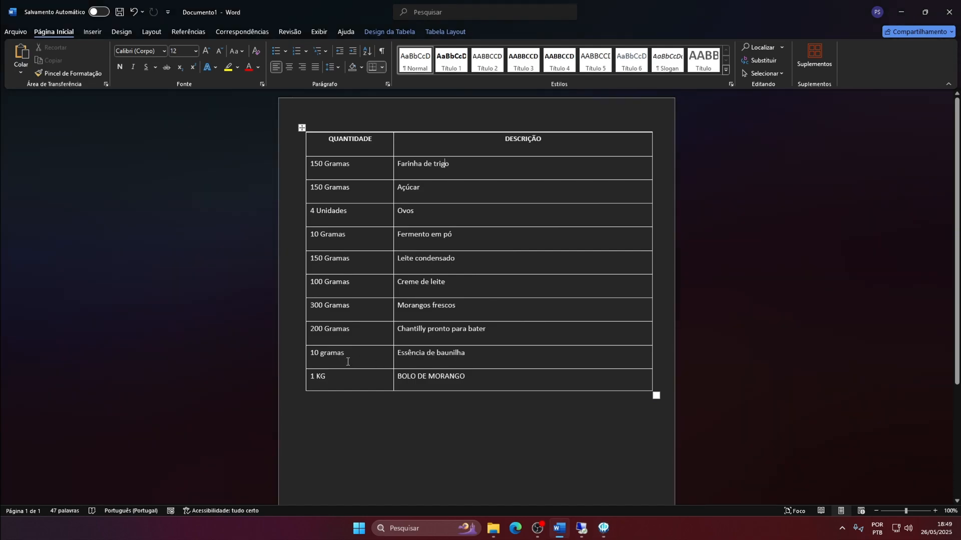
key("alt+Tab")
key("Return")
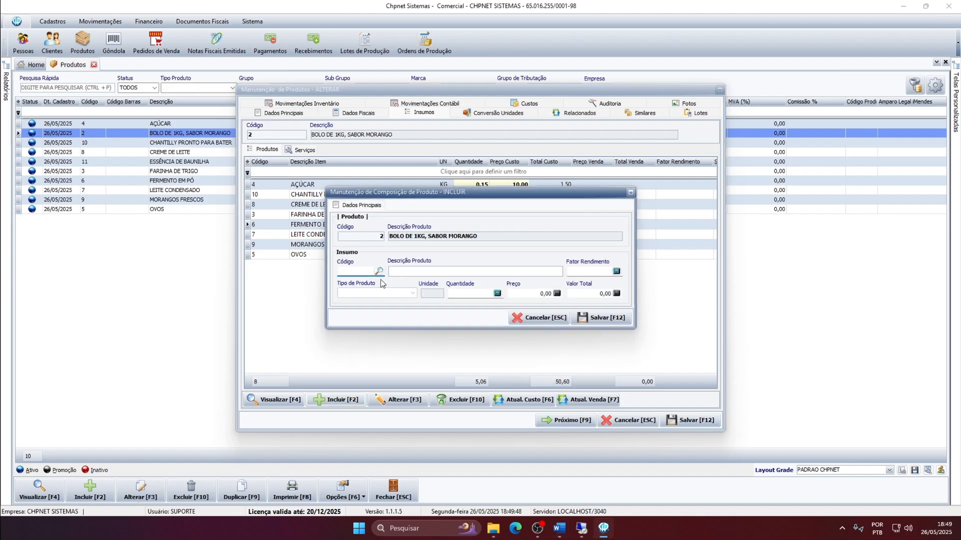
key("Return")
type("ESS")
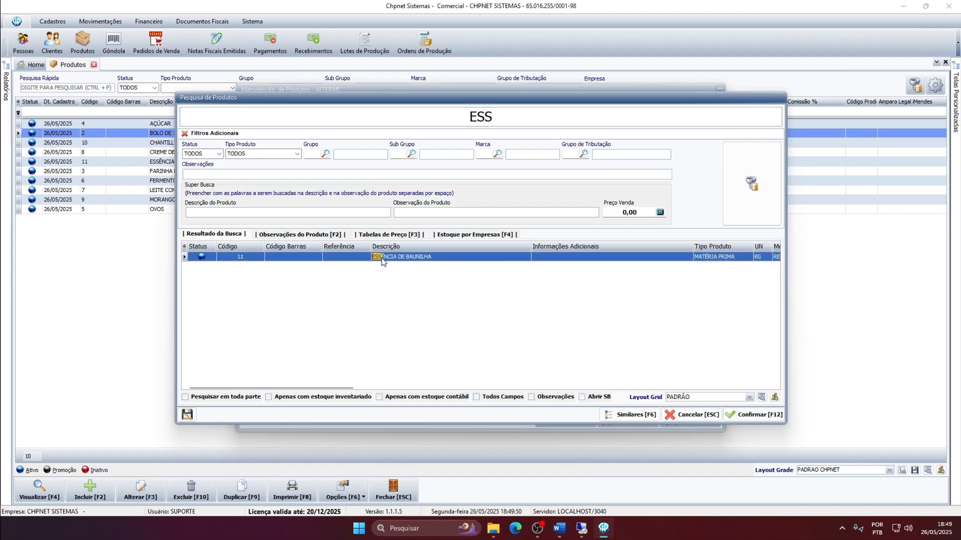
key("Return")
key("Return")
type("0")
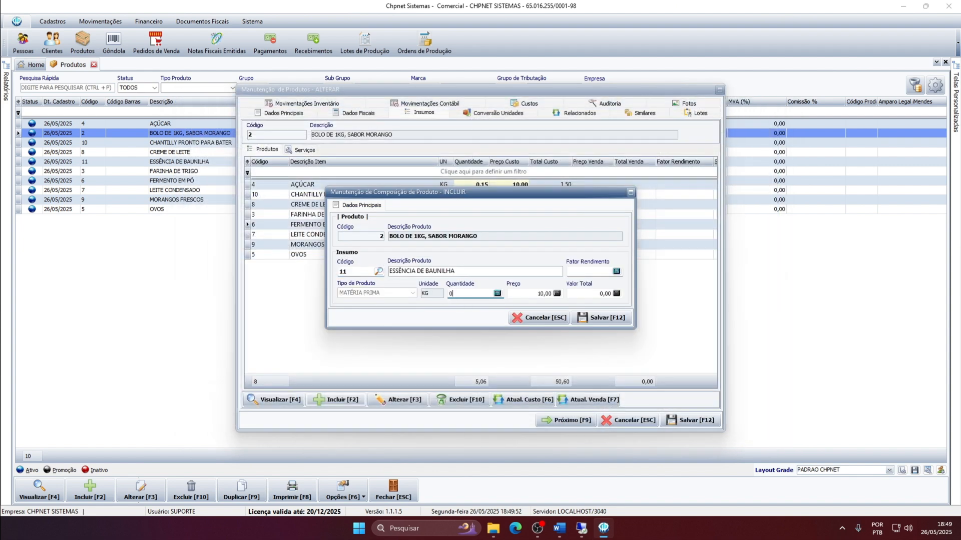
type(",010000")
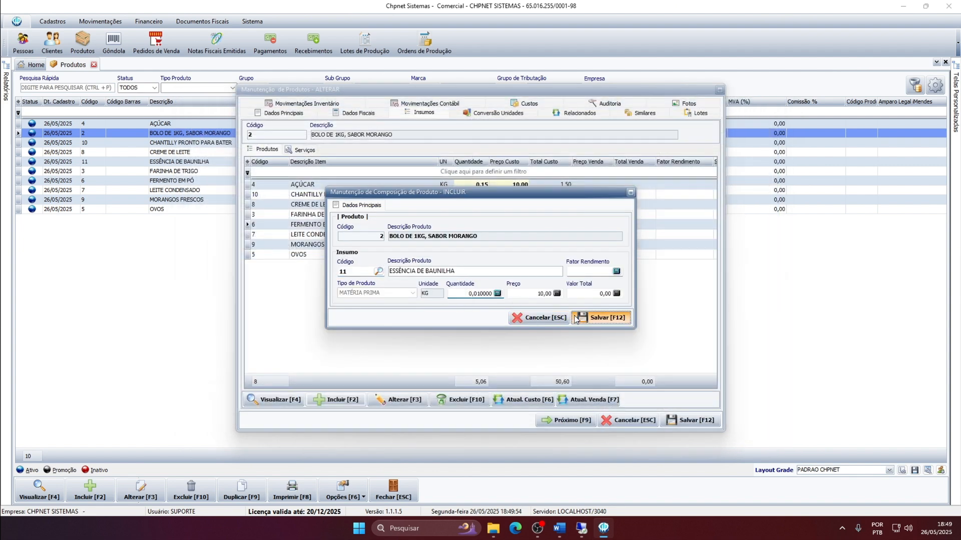
left_click(580, 317)
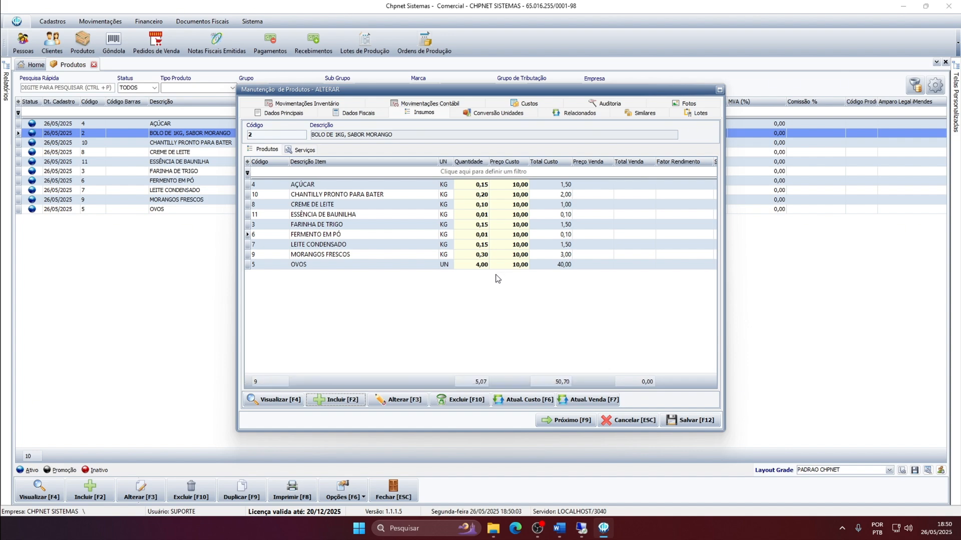
Compare the cake's ingredient list with the Word recipe table and save the product.
key("alt+Tab")
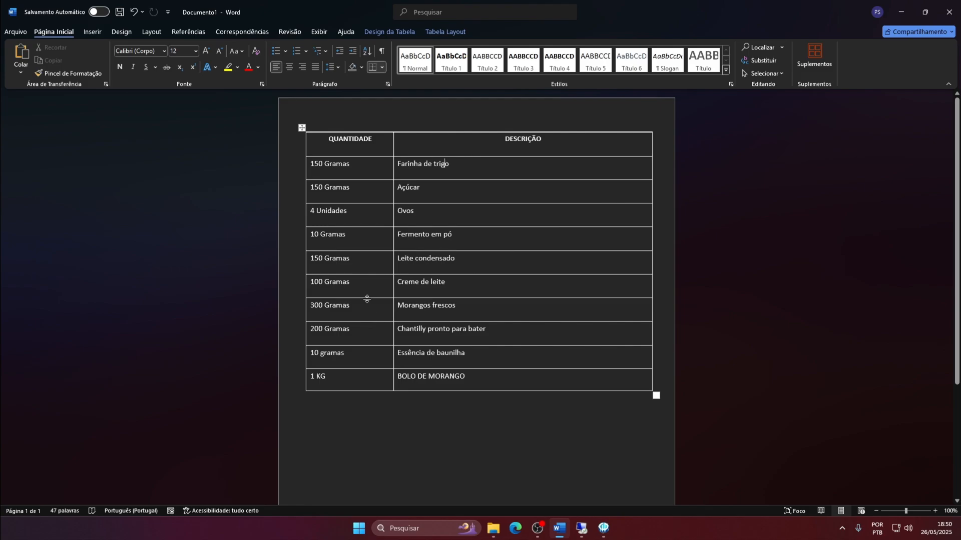
key("alt+Tab")
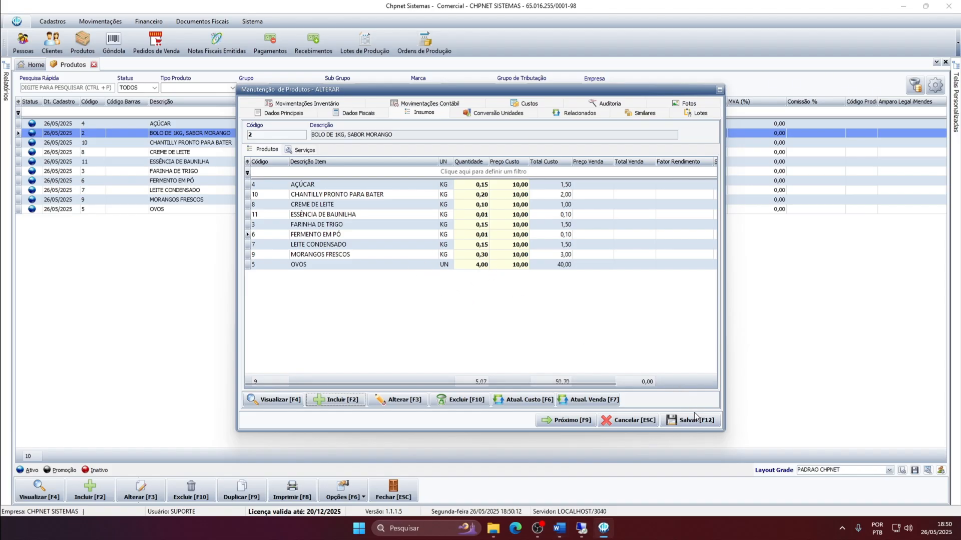
left_click(681, 420)
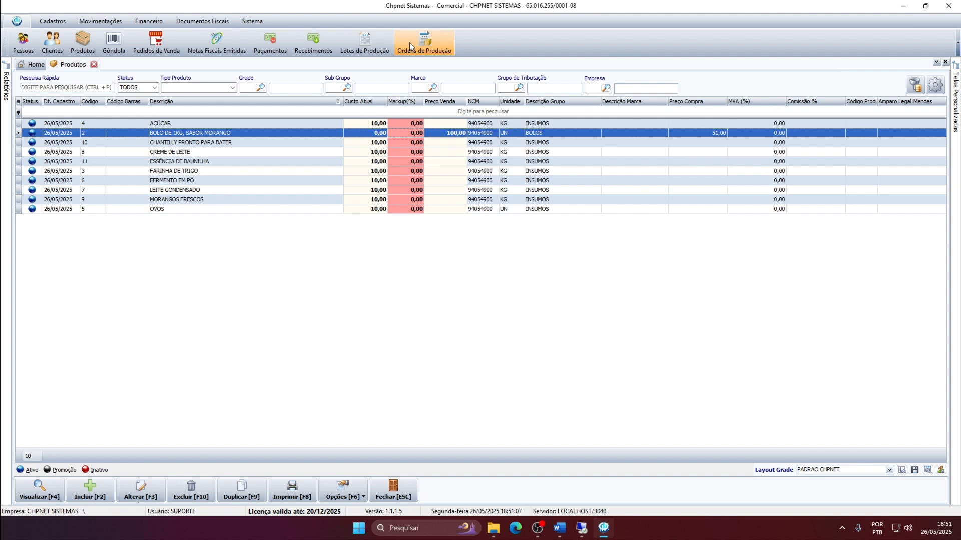
Create a new production lot and assign the collaborator responsible for it, leaving the production dates blank.
left_click(364, 44)
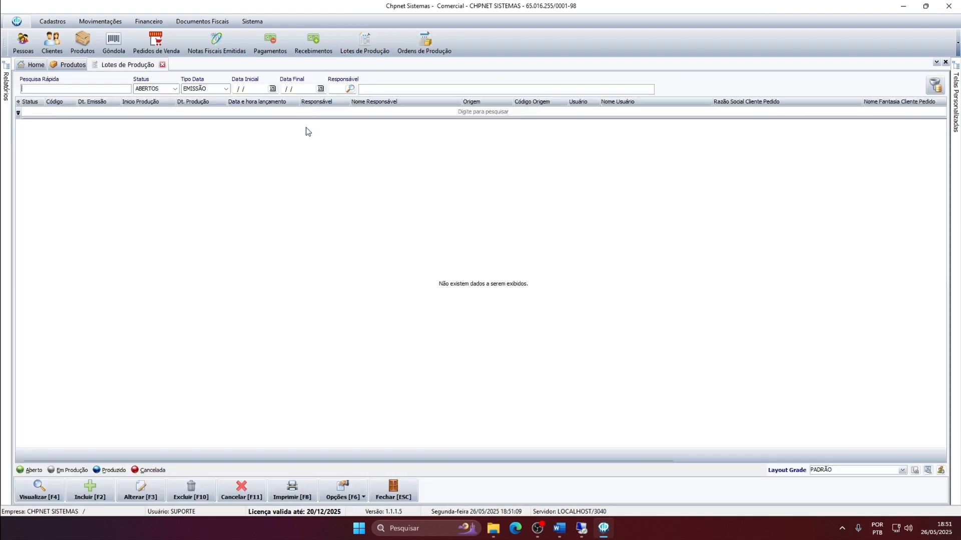
left_click(82, 493)
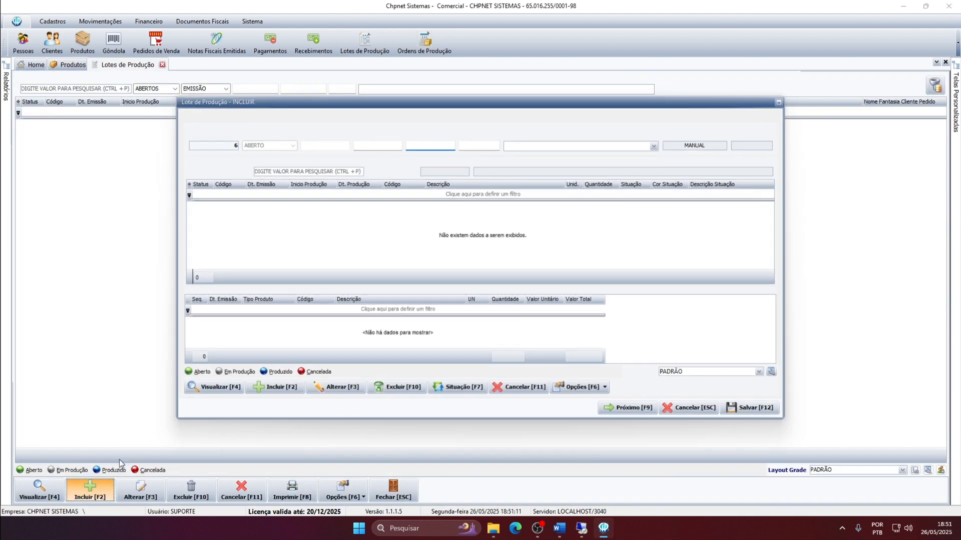
left_click(369, 143)
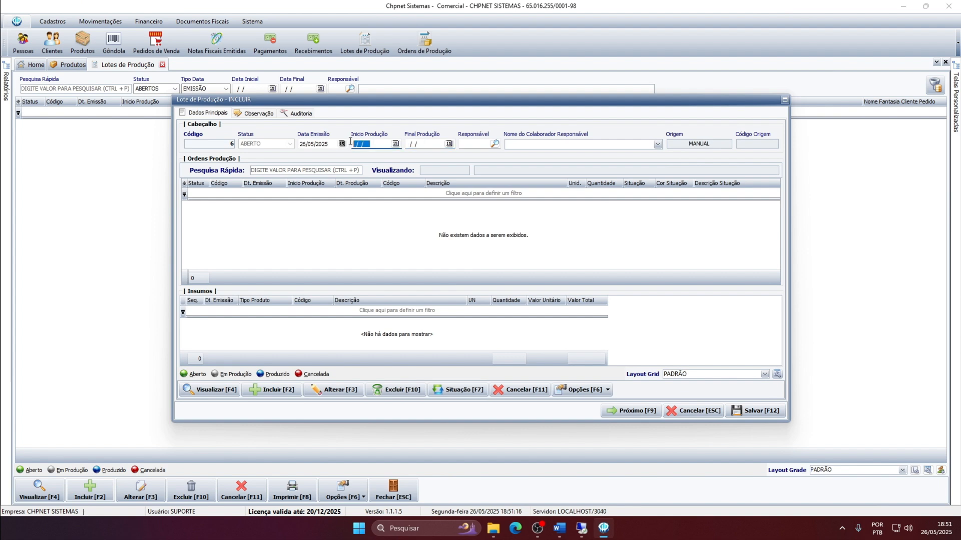
left_click(431, 145)
left_click(464, 144)
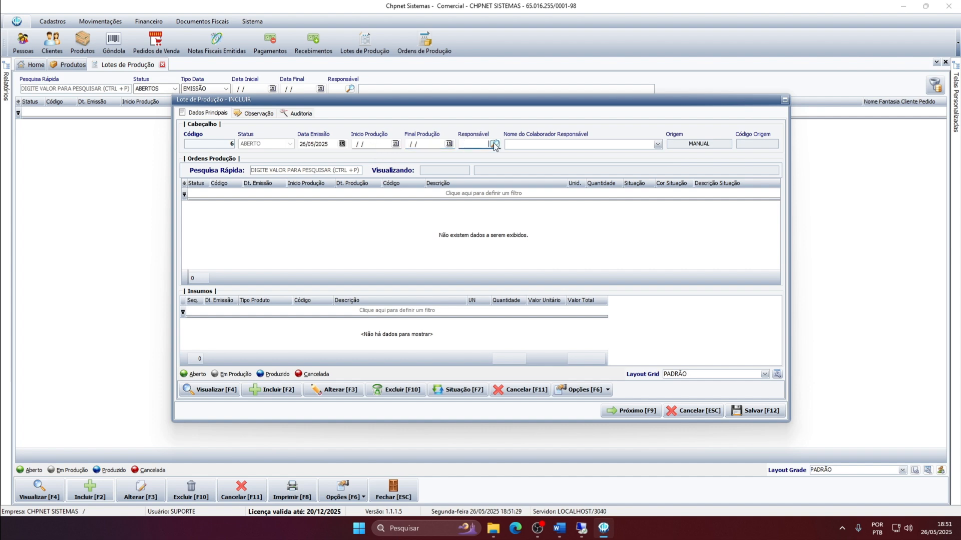
left_click(495, 144)
double_click(440, 171)
Add a production order to the lot with type PRODUZIR, control number 6 and production start date 26/05/2025.
left_click(267, 391)
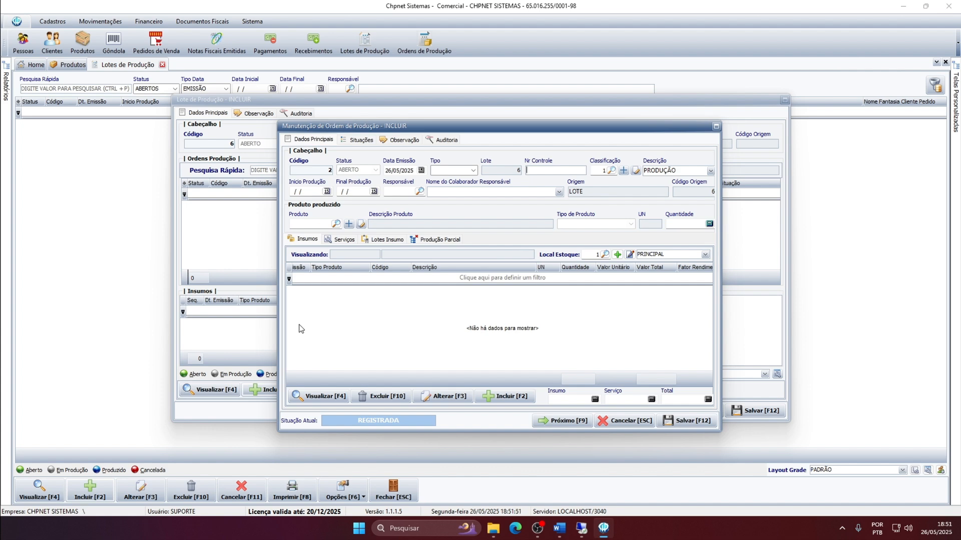
left_click(438, 171)
left_click(444, 179)
left_click(542, 172)
key("Tab")
left_click(314, 191)
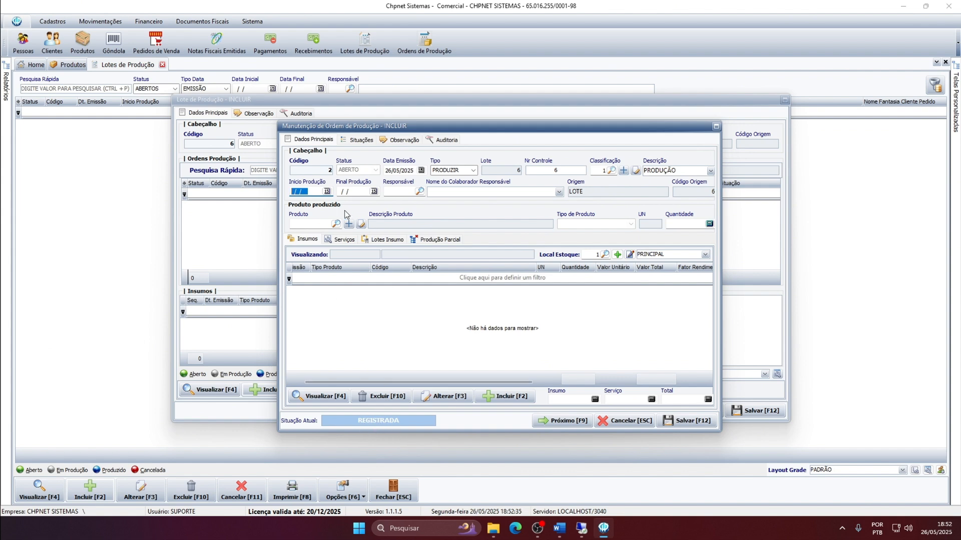
left_click(327, 191)
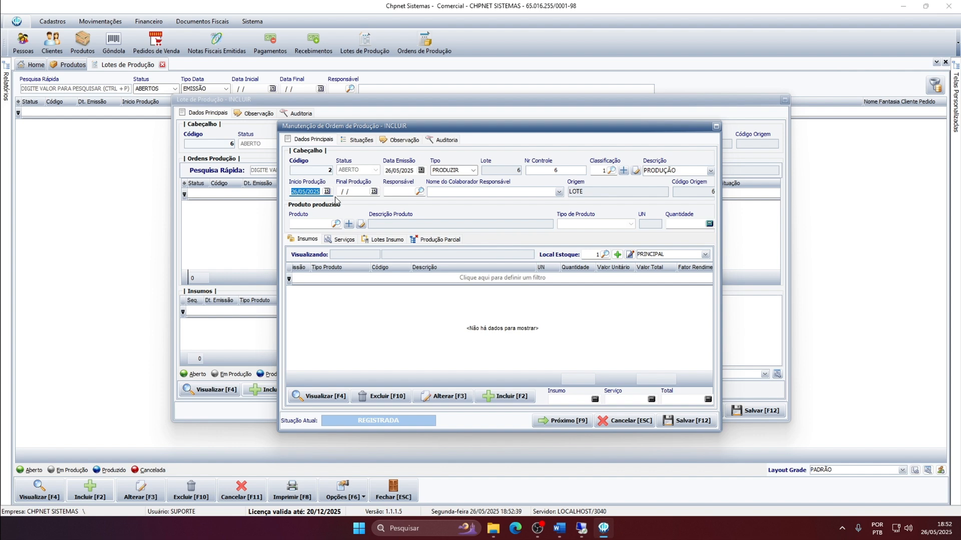
Assign GERENTE CHPNET as the collaborator responsible for the production order.
left_click(402, 192)
left_click(418, 191)
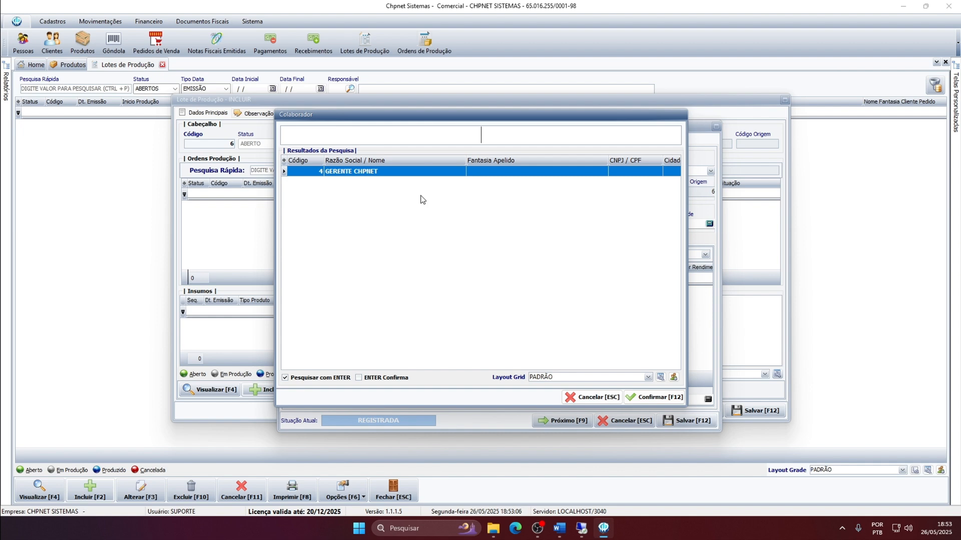
left_click(651, 398)
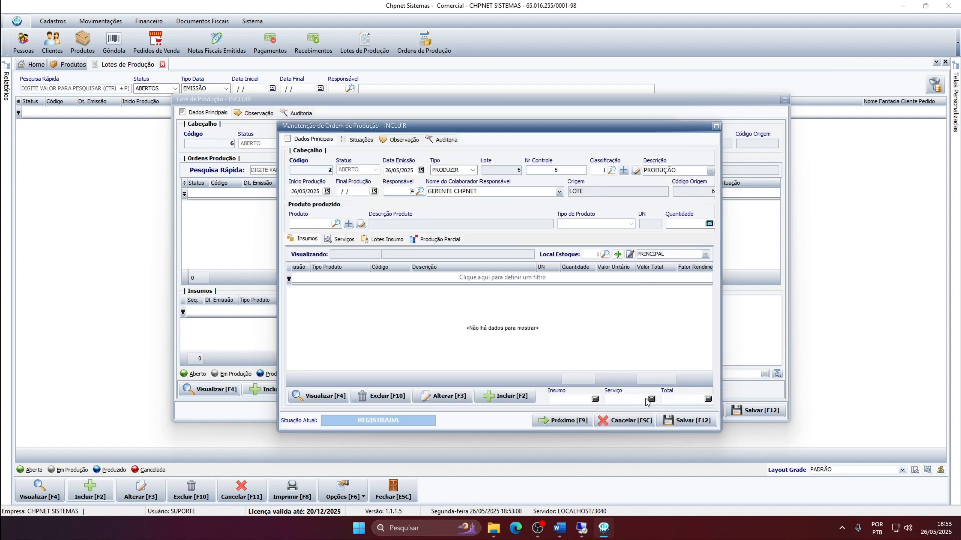
Set the production order's product to BOLO DE 1KG, SABOR MORANGO with a quantity of 11 units, loading its ingredients.
left_click(336, 224)
type("BOLO")
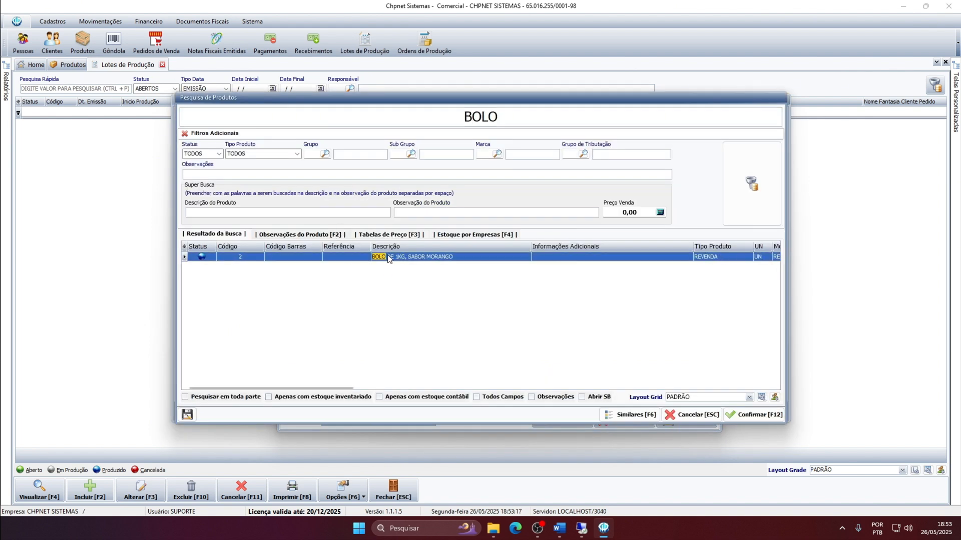
double_click(387, 256)
left_click(683, 224)
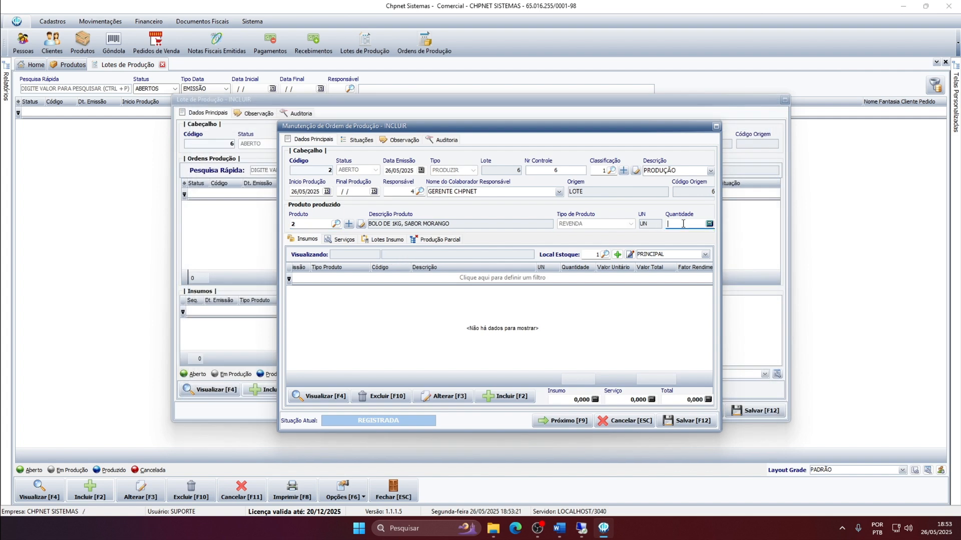
key("Return")
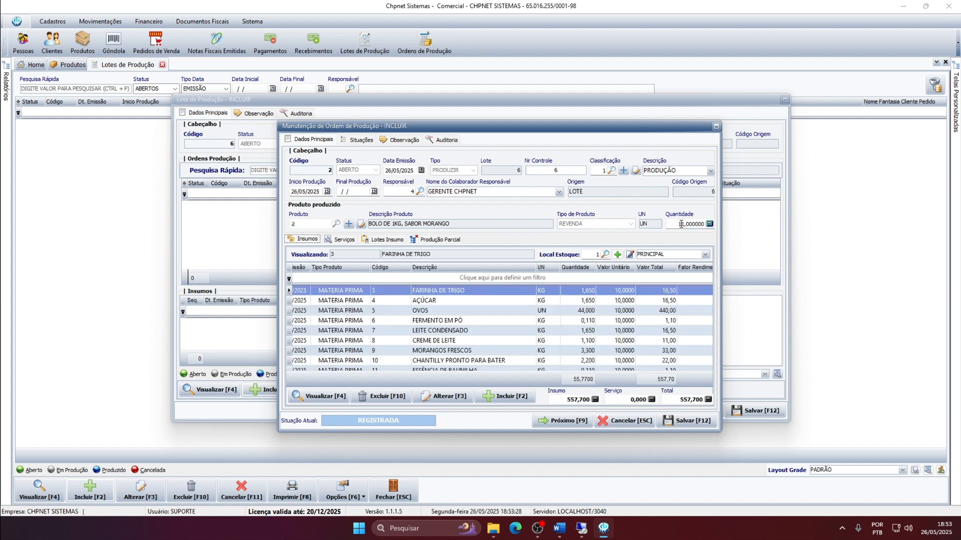
Review the quantities, unit values and total values of the ingredients loaded for the 11-unit strawberry cake order.
type("1")
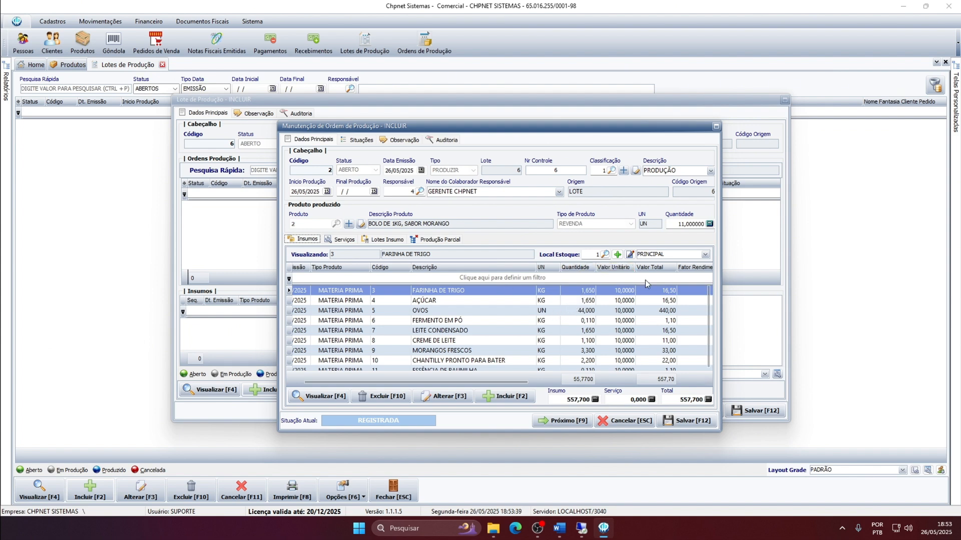
left_click(574, 268)
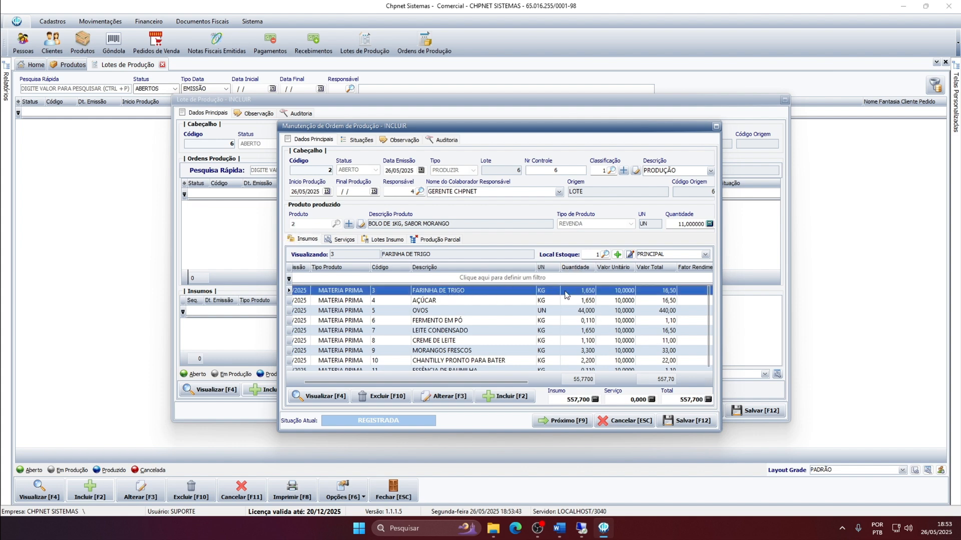
left_click(517, 301)
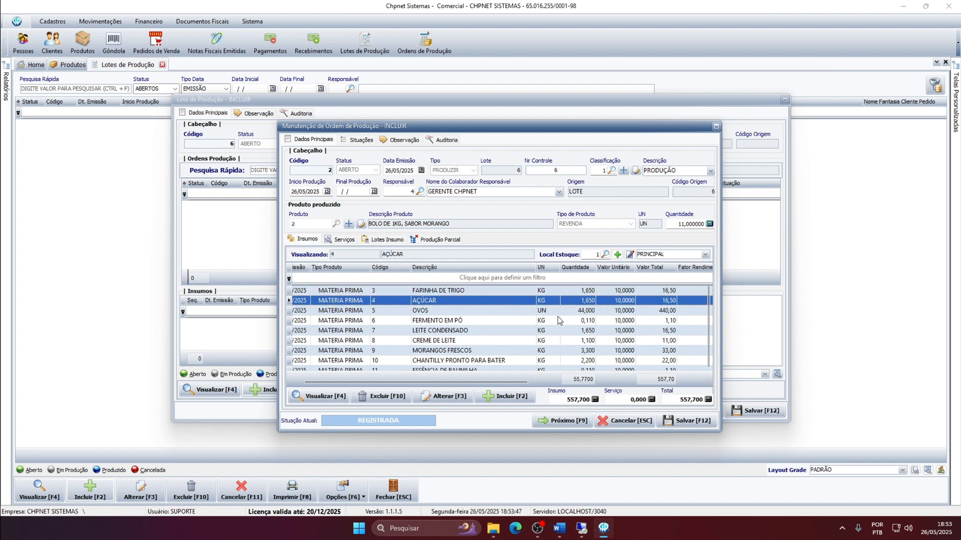
left_click(507, 313)
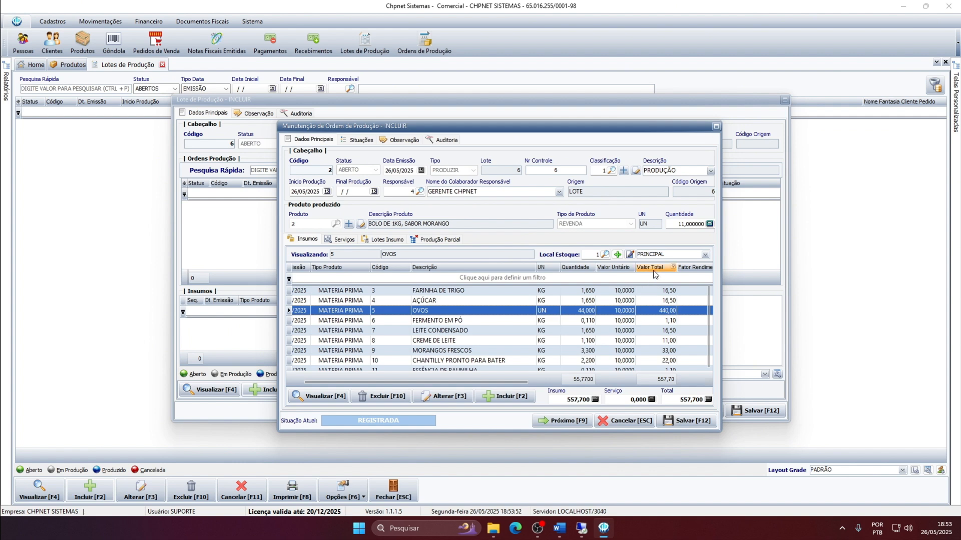
scroll(650, 293, "down", 1)
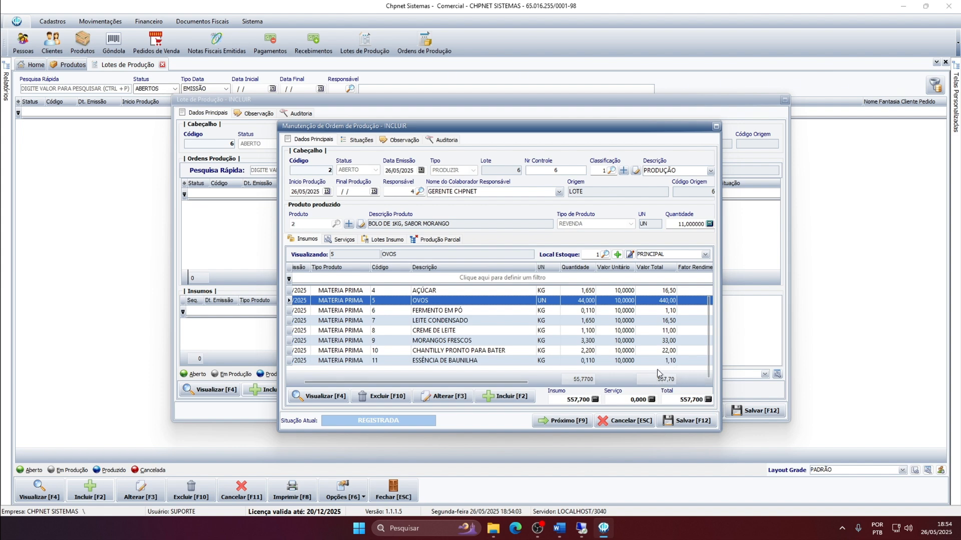
scroll(659, 375, "up", 1)
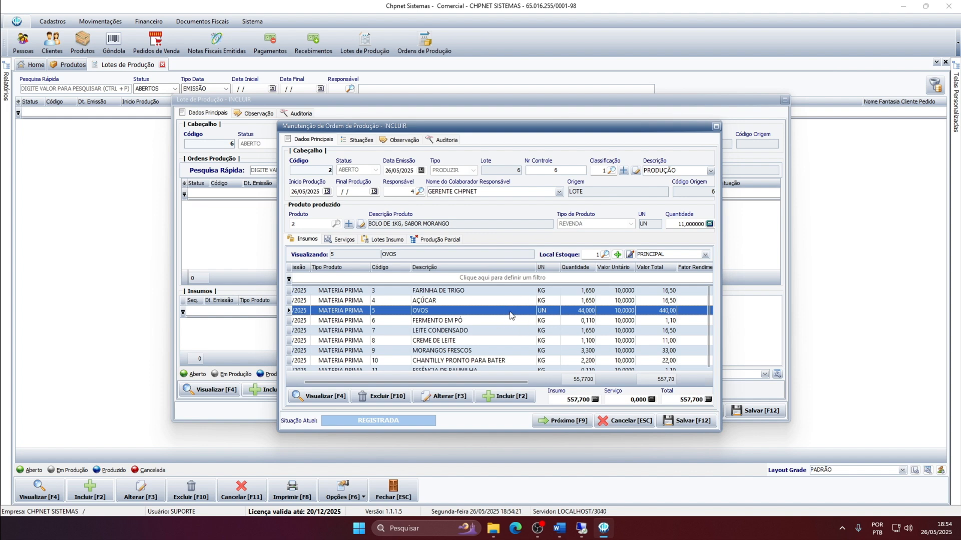
scroll(535, 315, "down", 1)
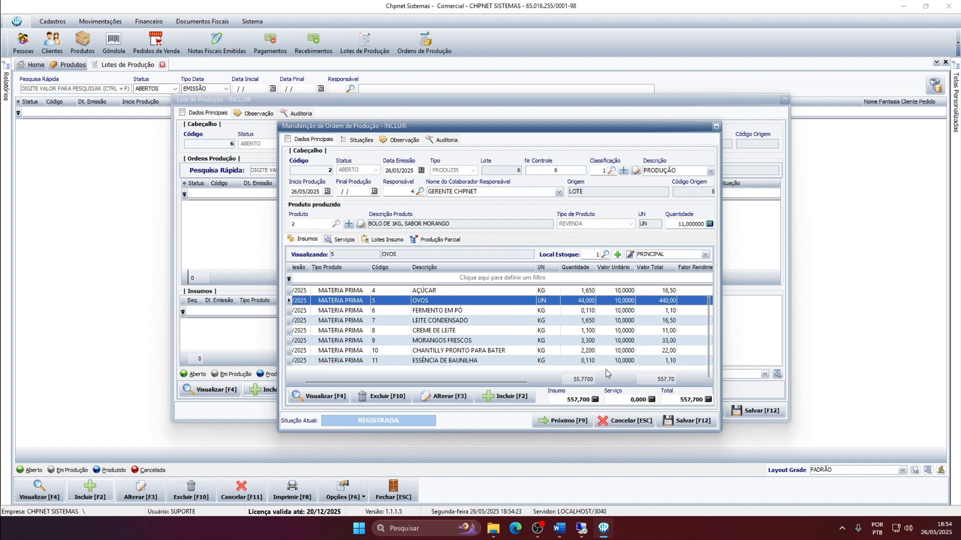
Save the strawberry cake's production order and the production lot that contains it.
left_click(683, 420)
left_click(509, 277)
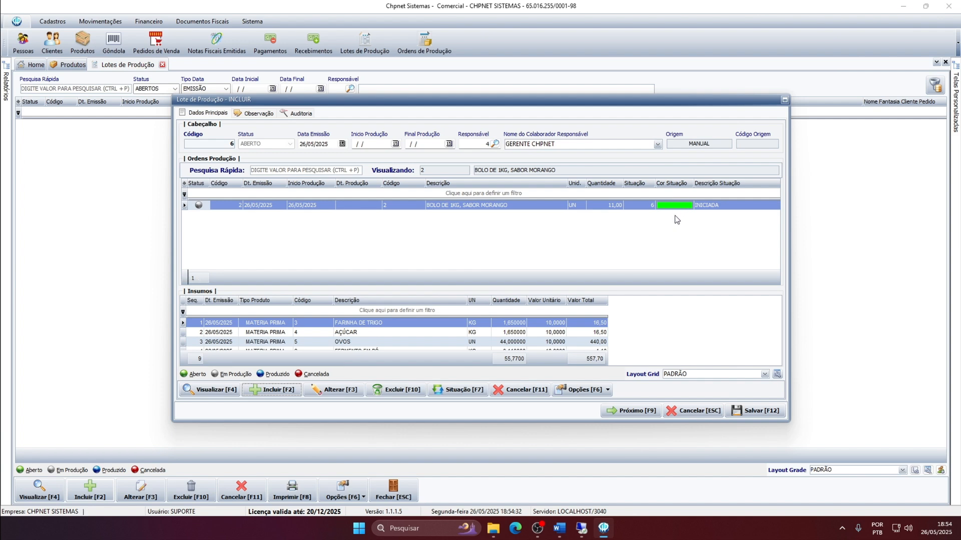
left_click(745, 414)
left_click(508, 276)
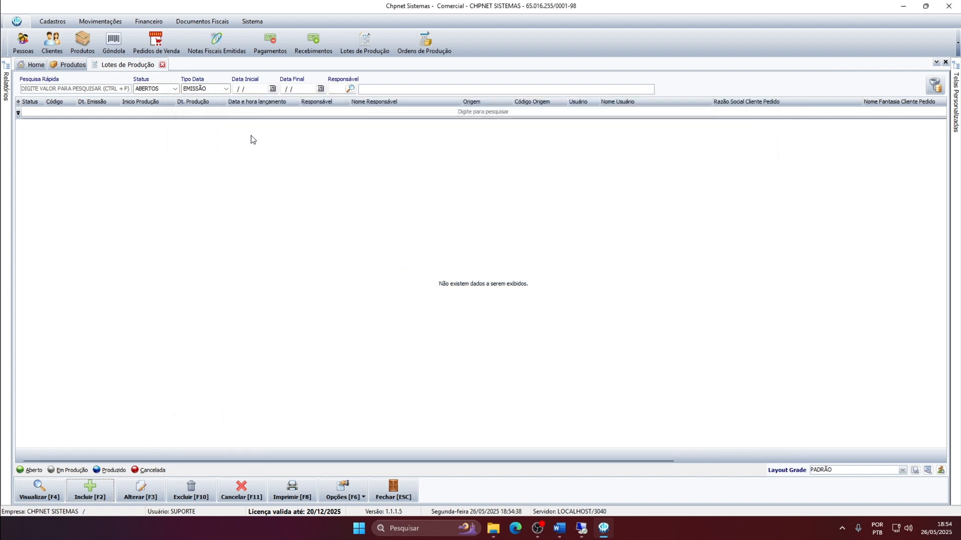
List the production lots with status TODOS, then open lot 6 for editing and save it.
left_click(150, 88)
left_click(150, 128)
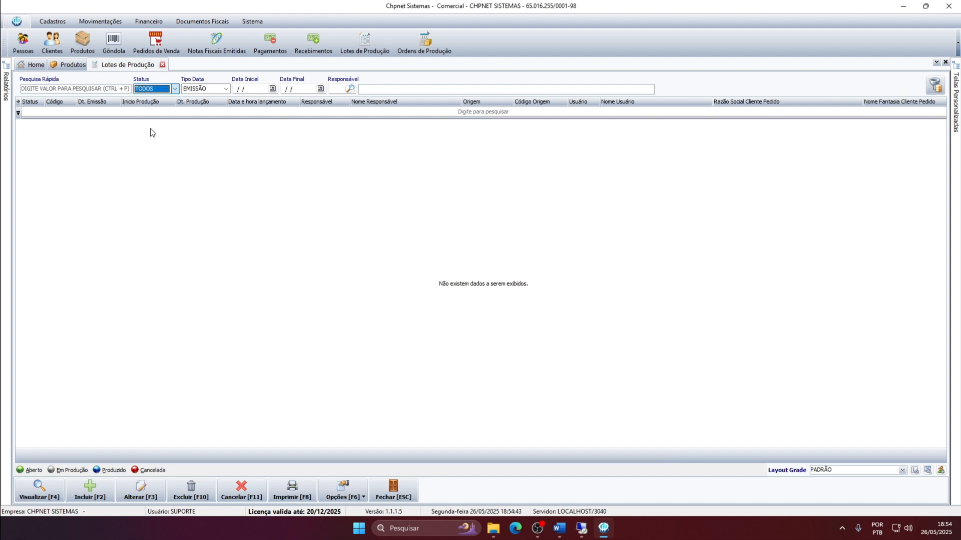
left_click(935, 85)
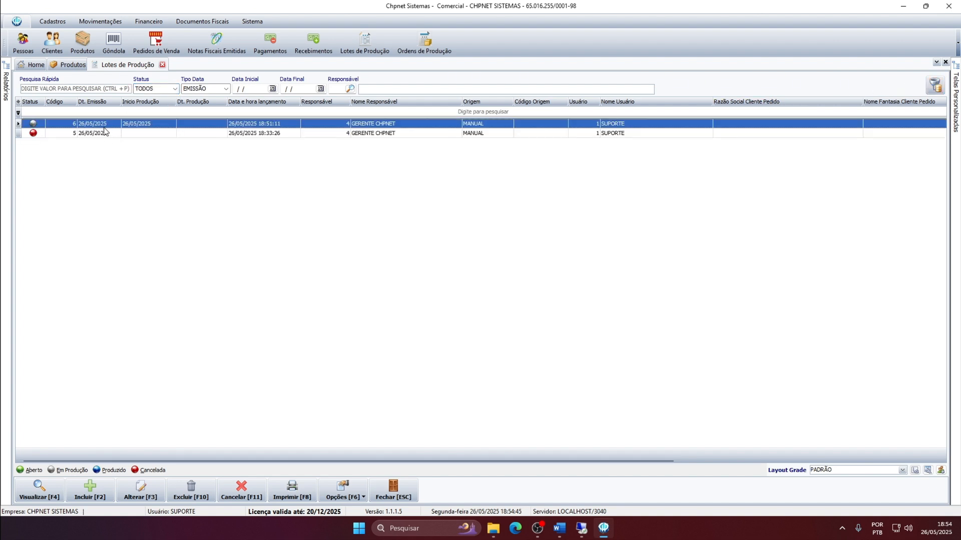
left_click(165, 89)
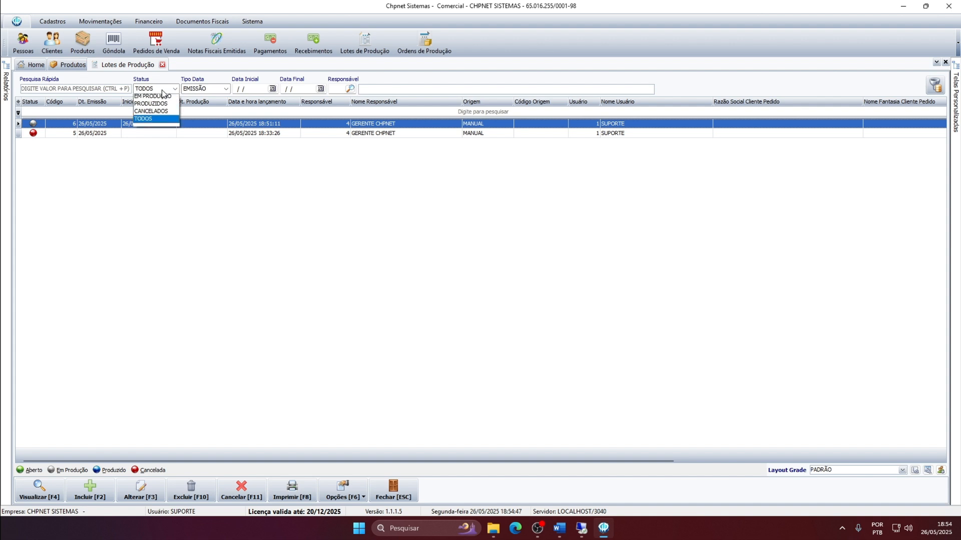
left_click(116, 139)
left_click(108, 126)
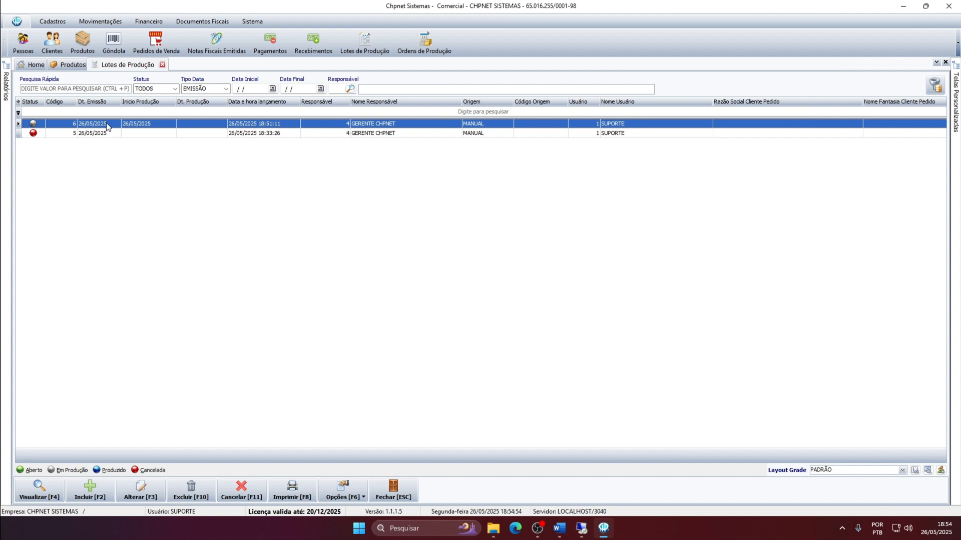
left_click(141, 494)
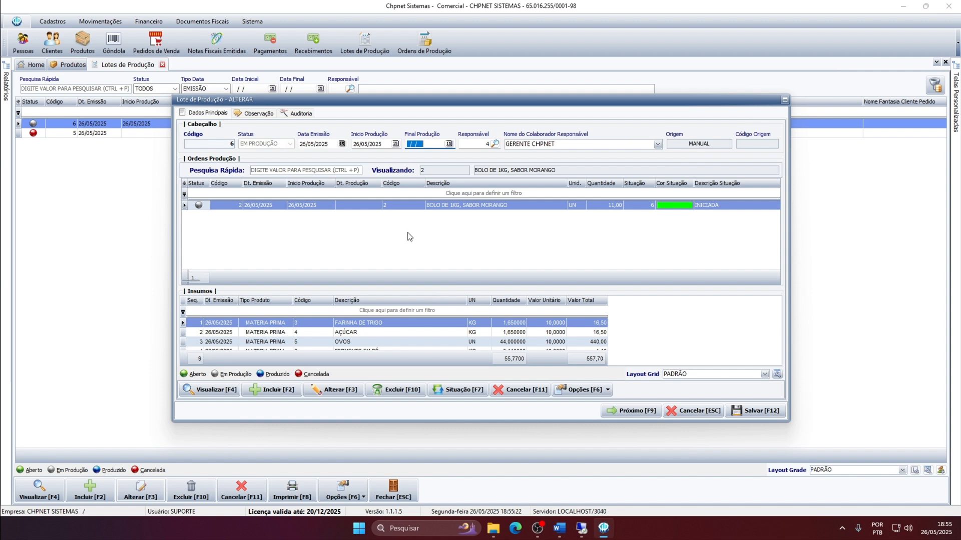
left_click(748, 411)
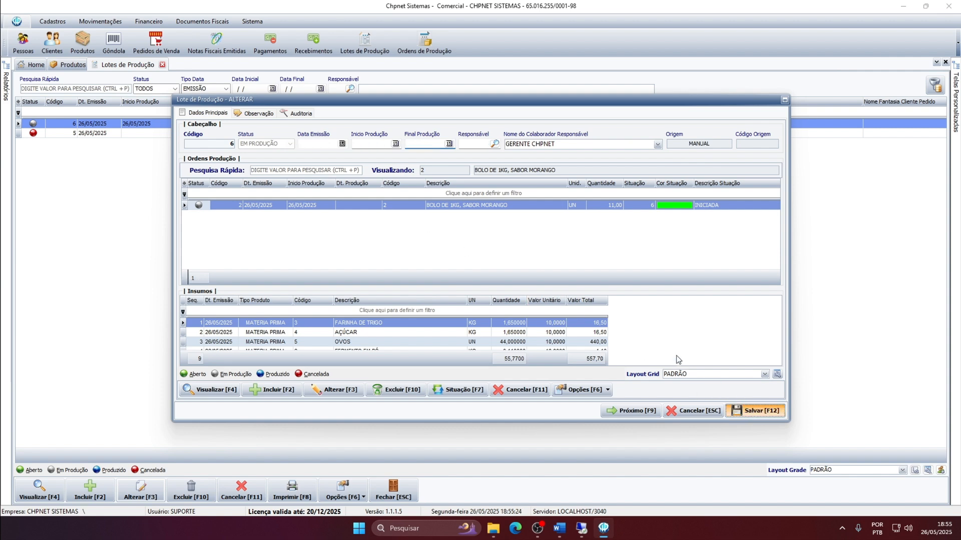
Go to the production orders and view the situations that can be assigned to order 2, leaving without assigning one.
left_click(419, 44)
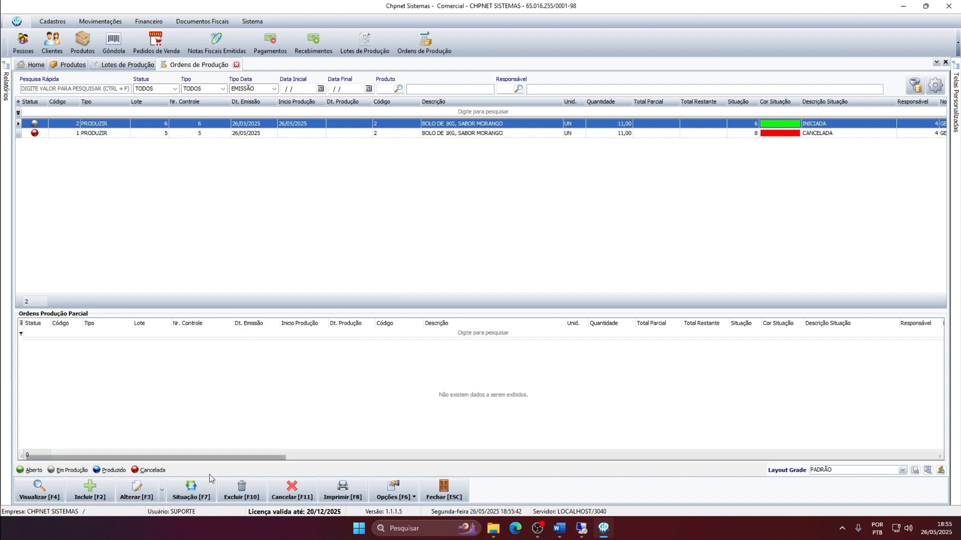
left_click(191, 490)
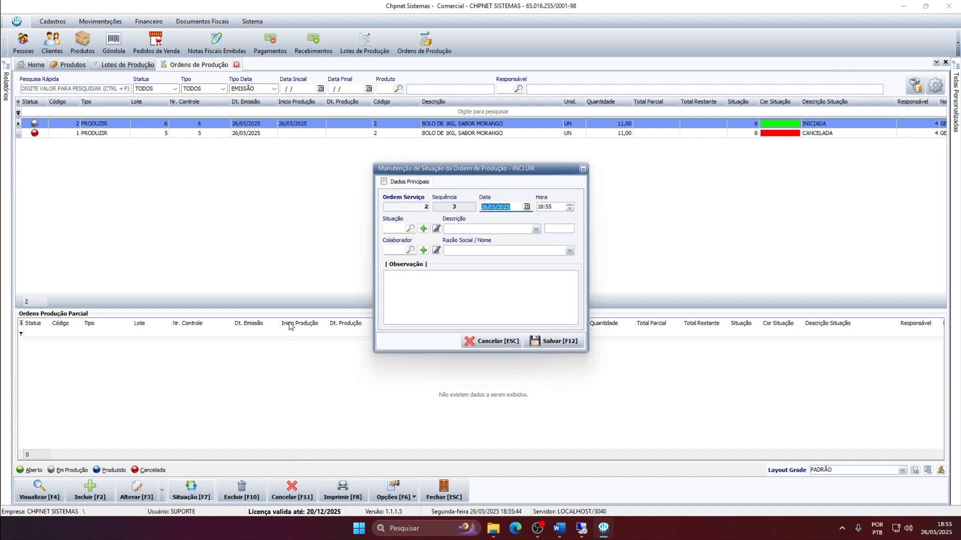
left_click(410, 229)
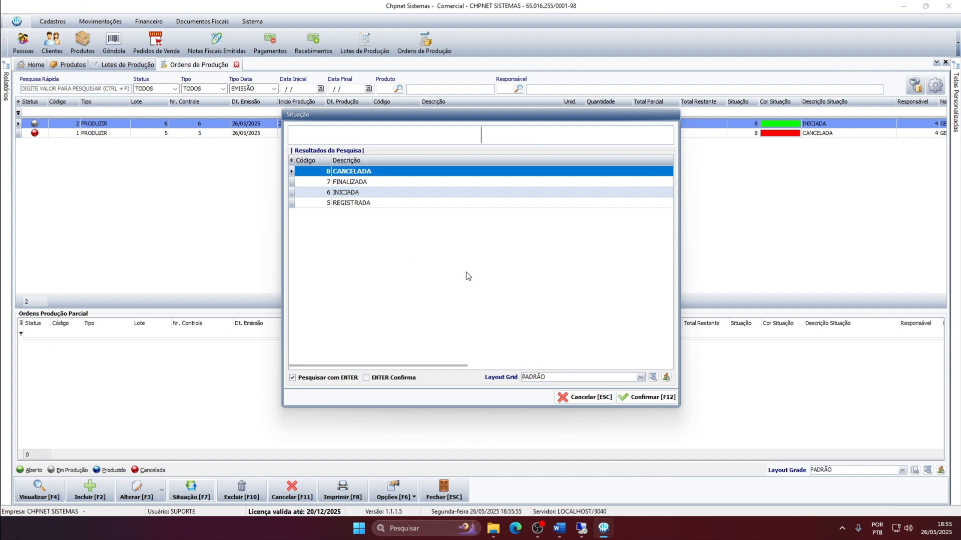
key("Escape")
key("Escape")
left_click(500, 281)
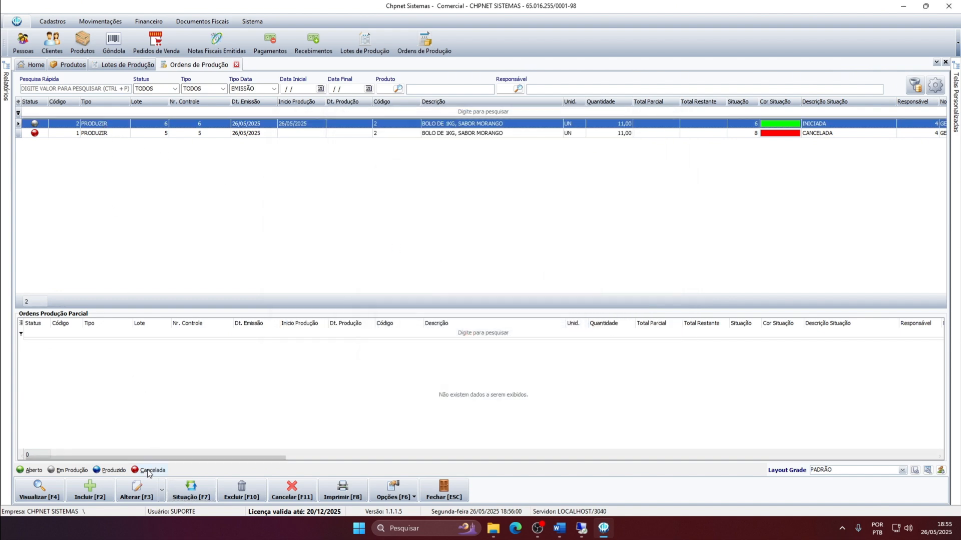
Open production order 2 for editing and examine its services, ingredient lots and partial production.
left_click(136, 493)
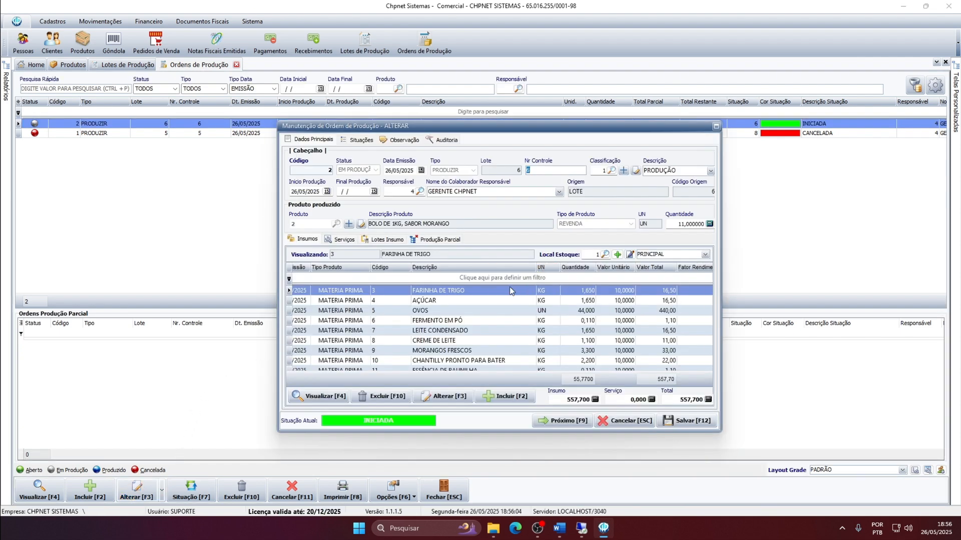
left_click(331, 244)
left_click(373, 239)
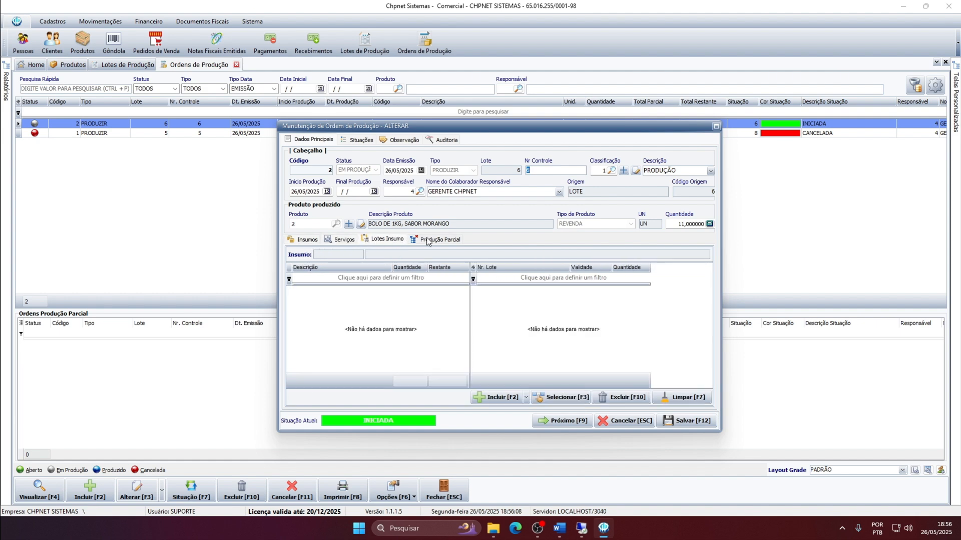
left_click(435, 241)
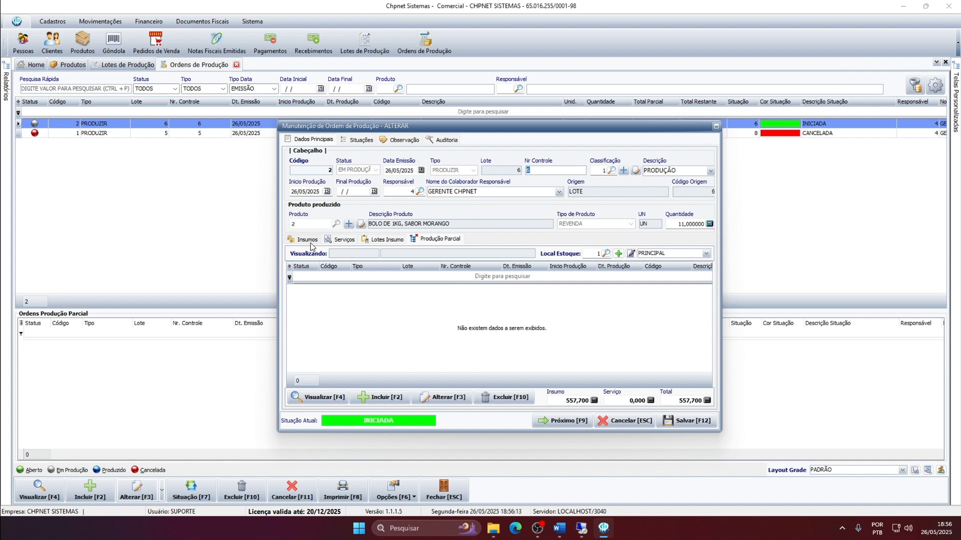
Record a loss of 1 unit of BOLO DE 1KG, SABOR MORANGO among the production order's situations.
left_click(369, 140)
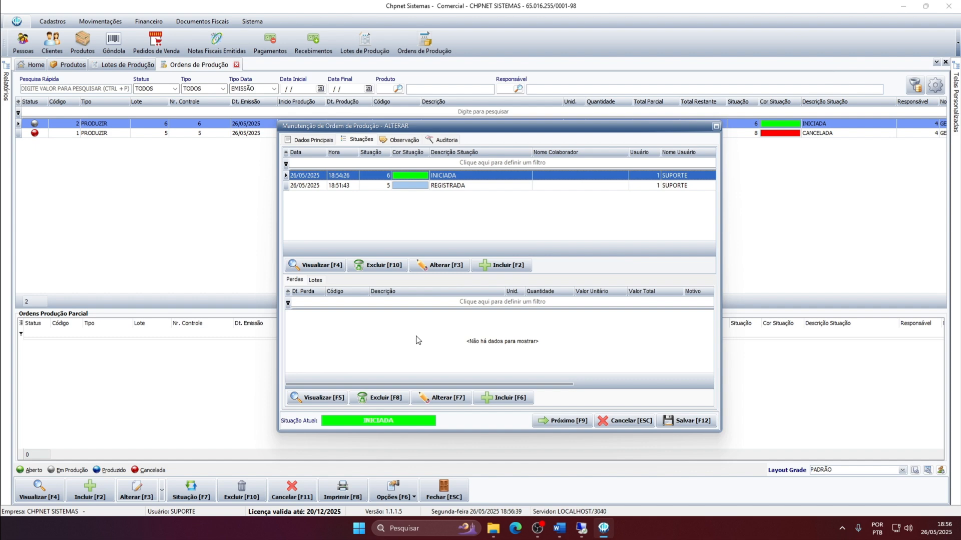
left_click(490, 396)
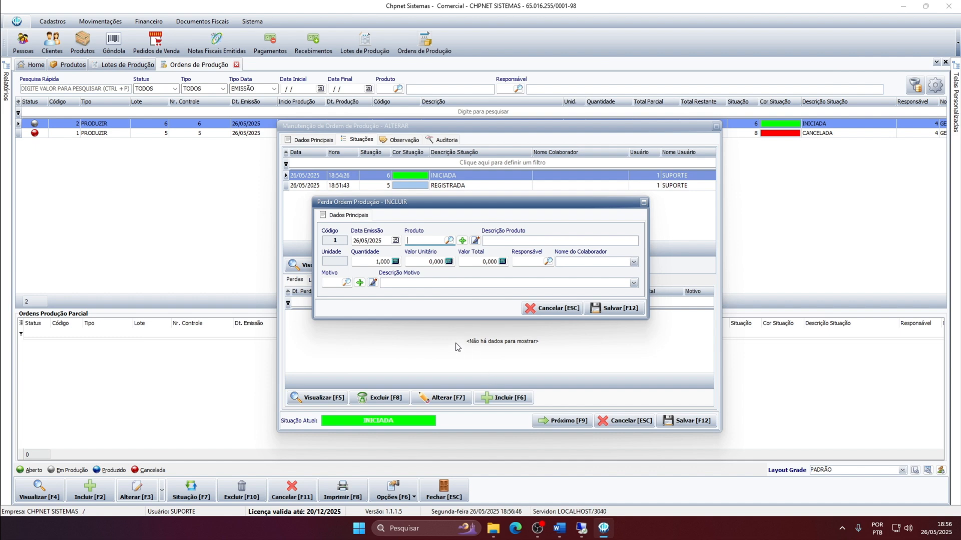
left_click(449, 241)
key("Return")
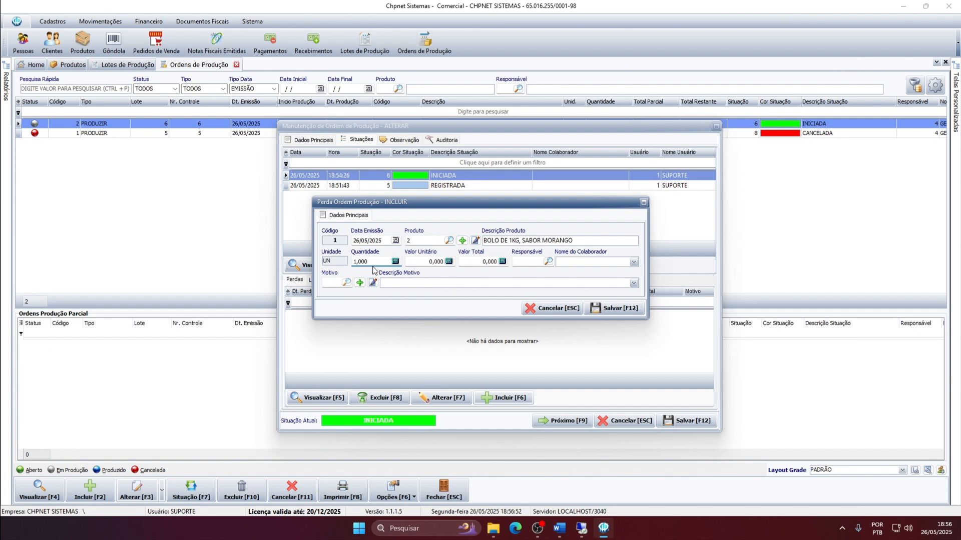
key("Return")
left_click(611, 307)
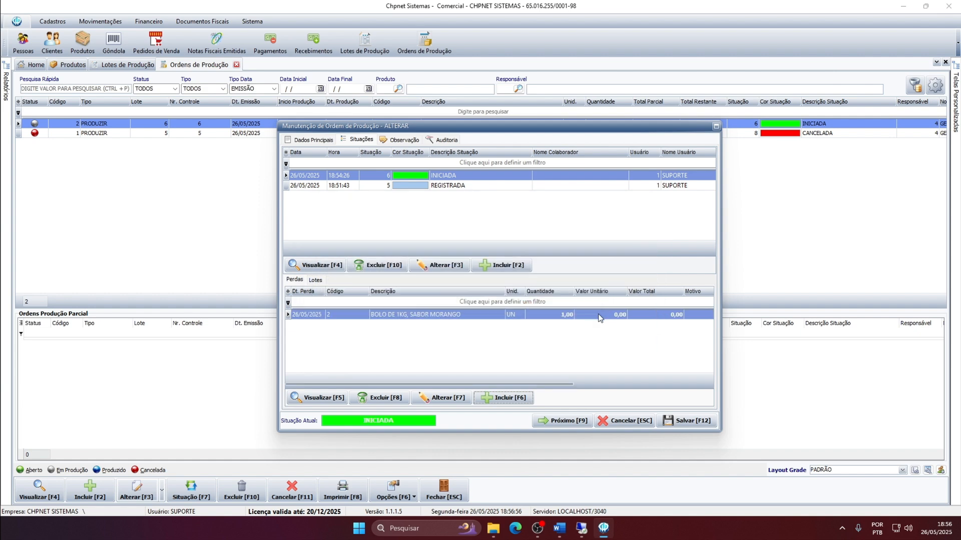
Reopen the cake's loss entry to check its reason fields, save the entry and save the production order.
left_click(422, 395)
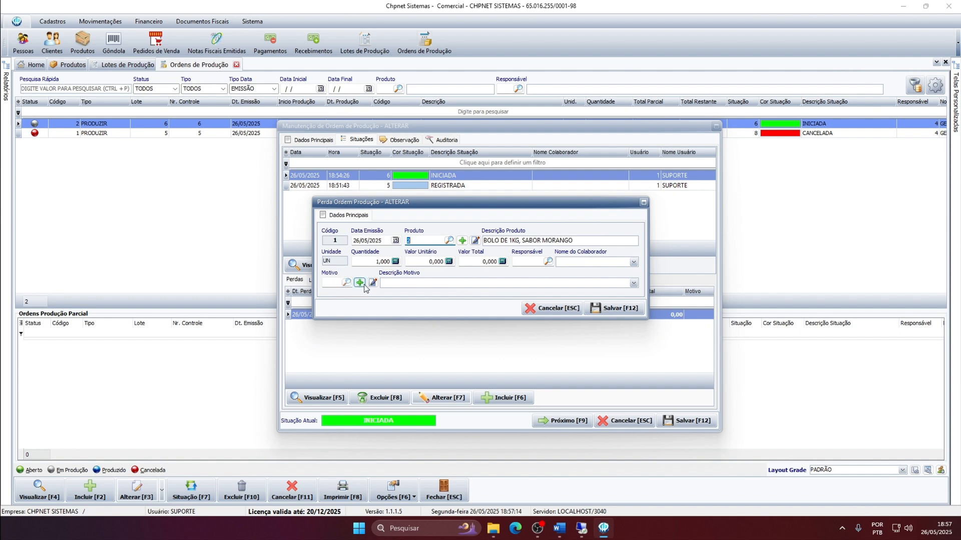
left_click(608, 311)
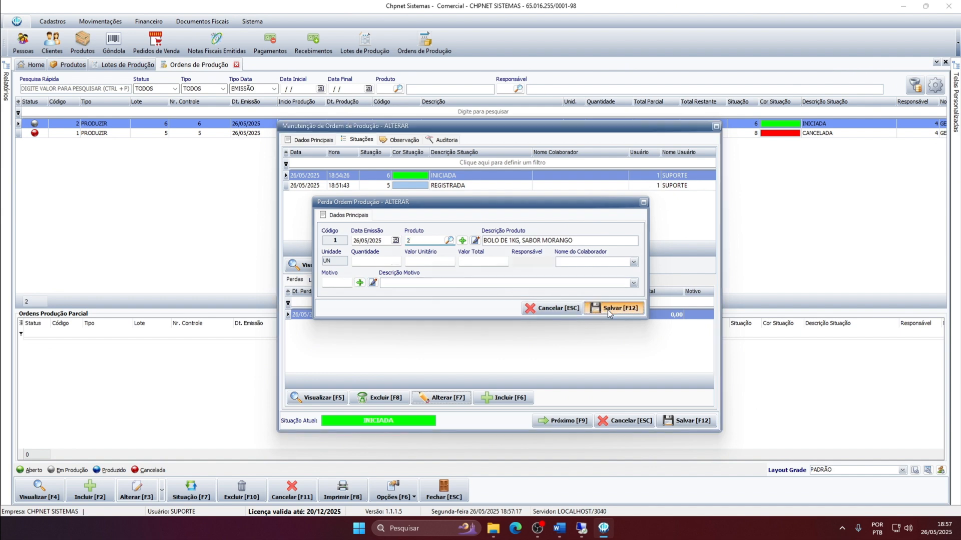
left_click(683, 420)
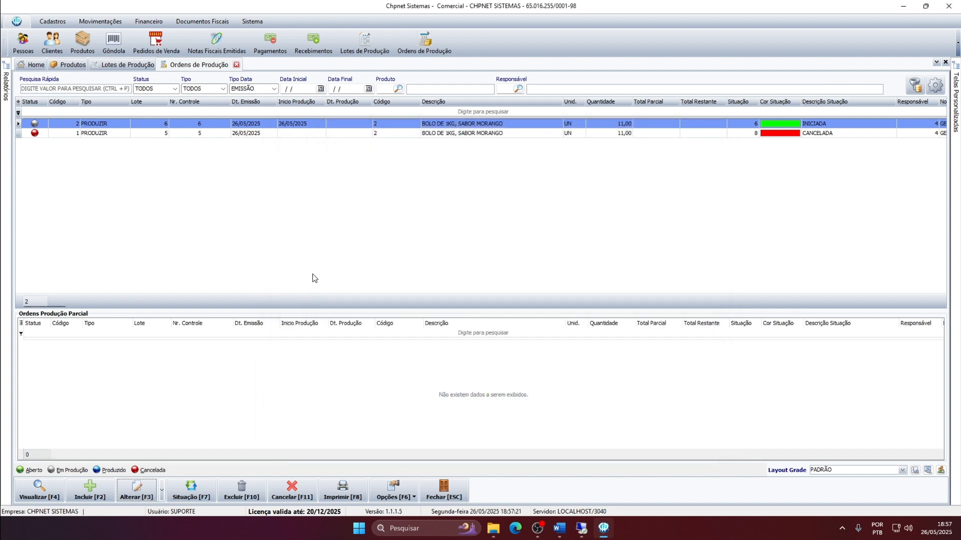
Add the situation FINALIZADA to production order 2 and check its situation and production date in the list.
left_click(203, 485)
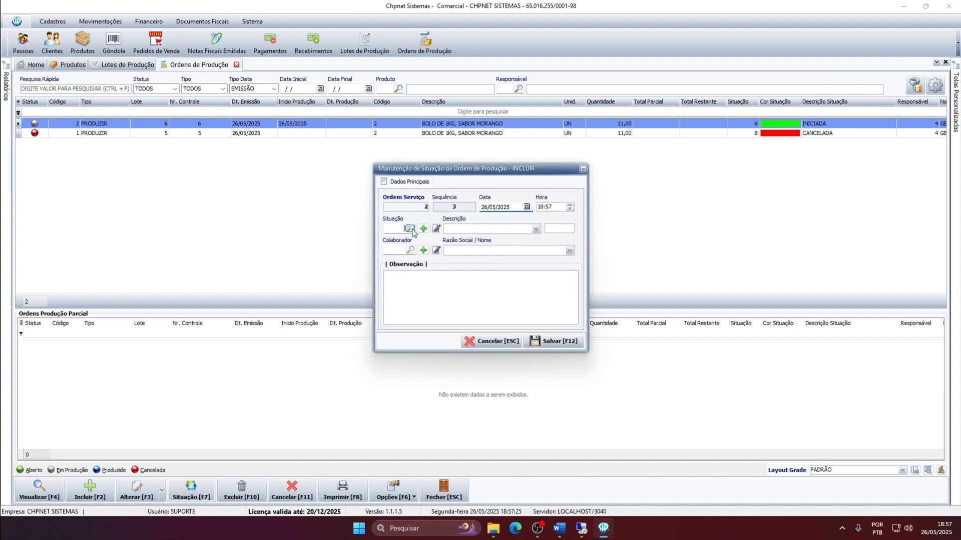
left_click(411, 229)
left_click(356, 182)
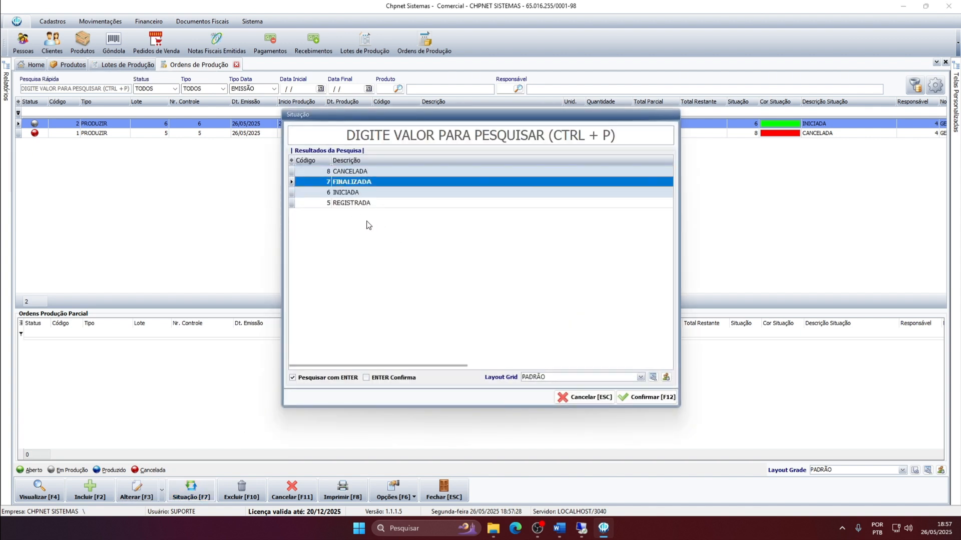
left_click(630, 398)
left_click(556, 340)
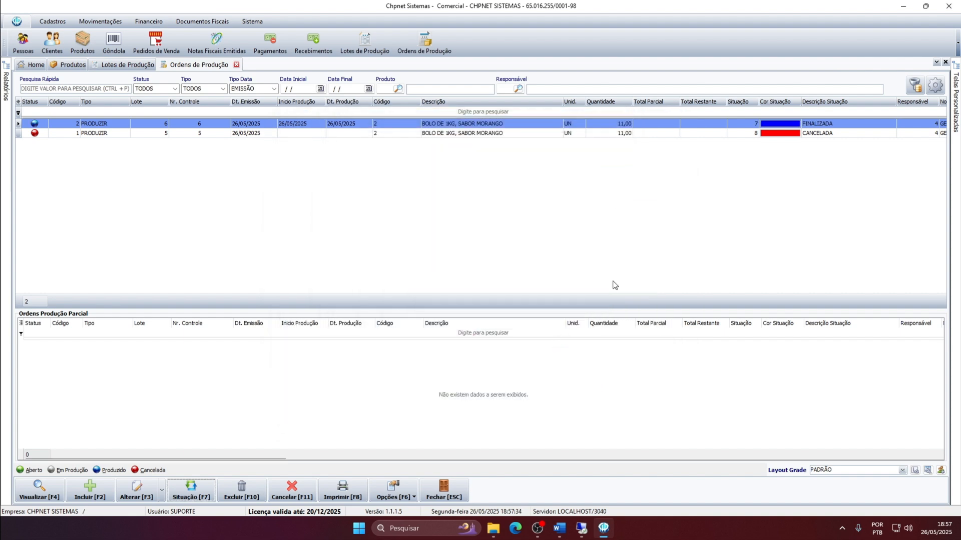
left_click(793, 125)
left_click_drag(345, 102, 345, 100)
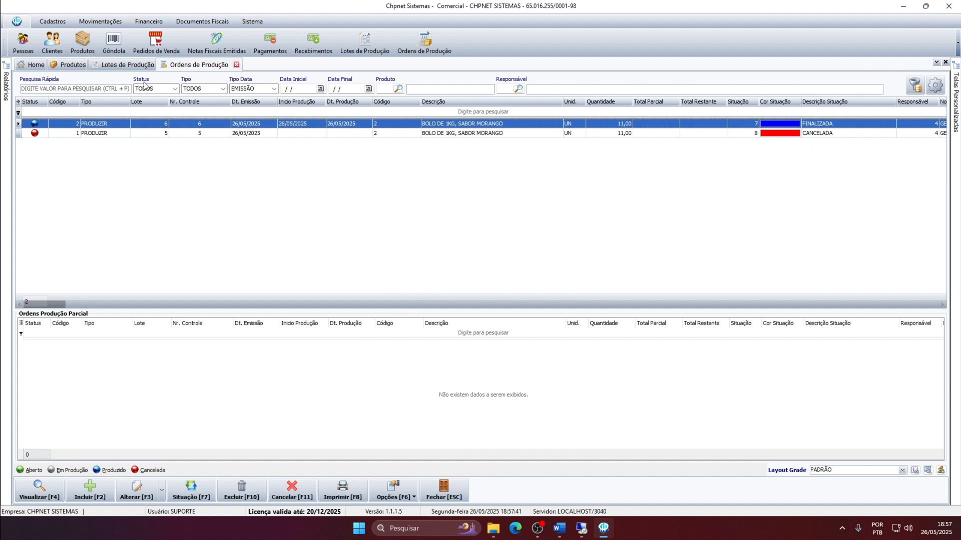
Open production lot 6 for editing, review its order's situation and save the lot to update its status.
left_click(364, 47)
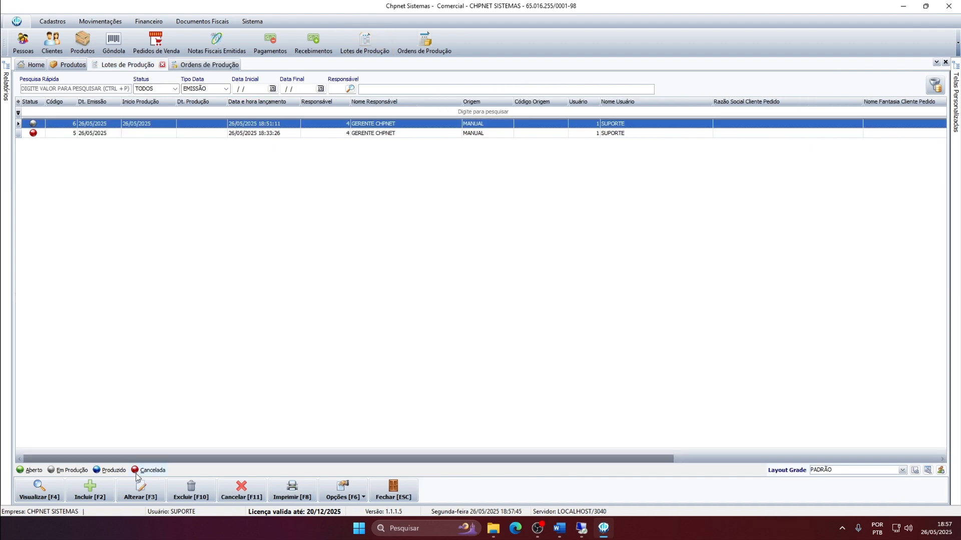
left_click(141, 491)
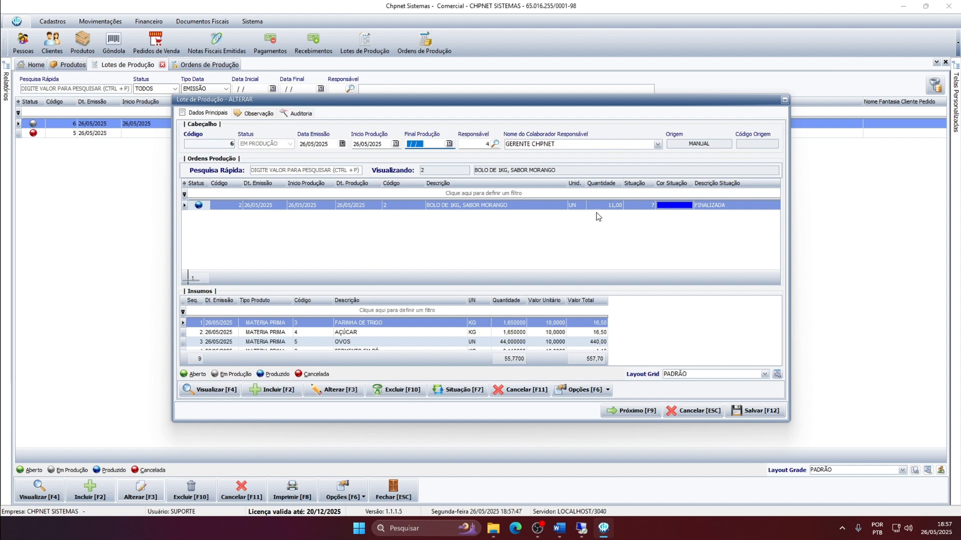
left_click(685, 209)
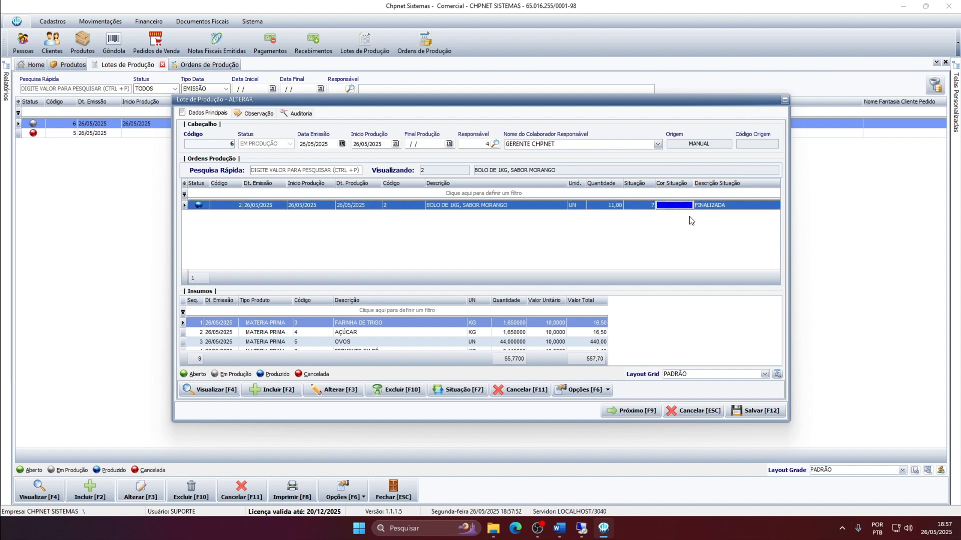
left_click(750, 410)
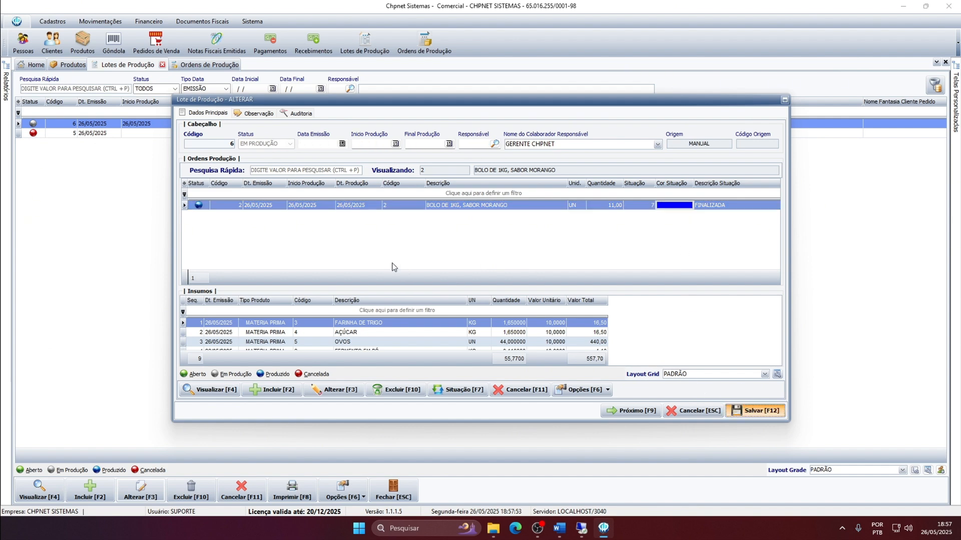
left_click(32, 123)
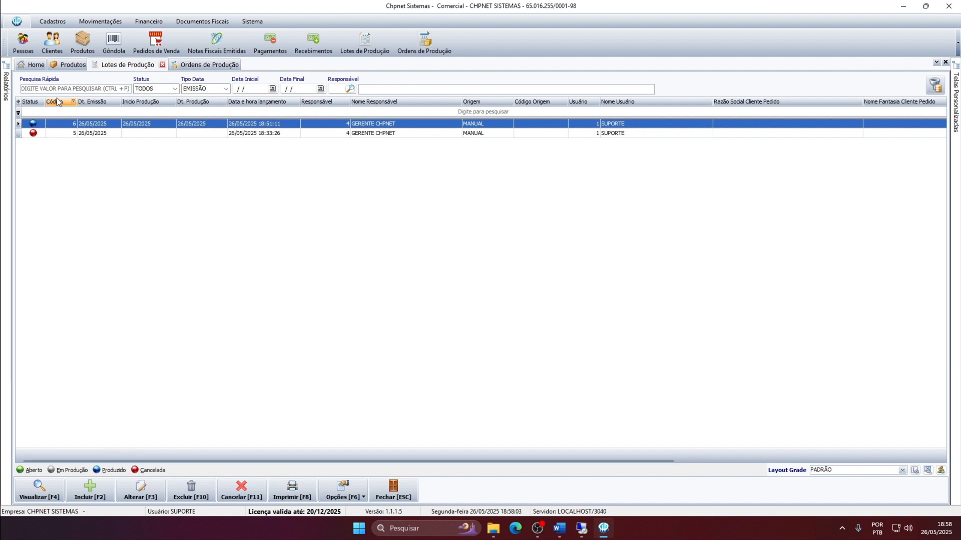
Open the product record of BOLO DE 1KG, SABOR MORANGO, check its inventory stock and save the record.
left_click(76, 66)
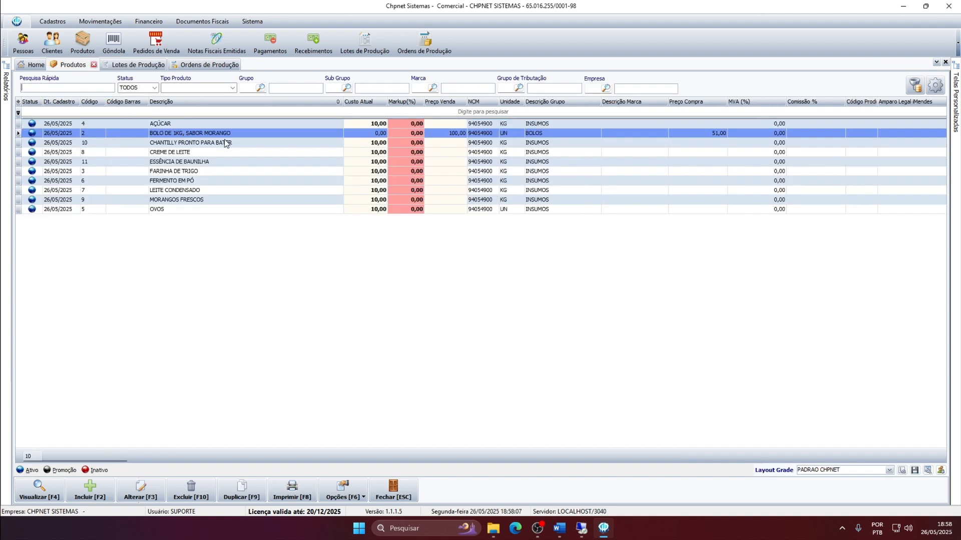
double_click(454, 134)
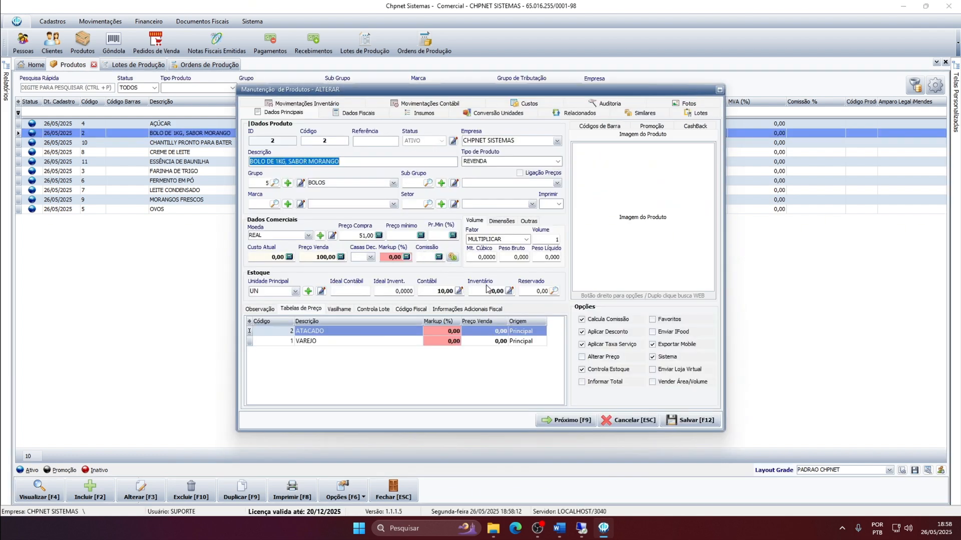
left_click(485, 289)
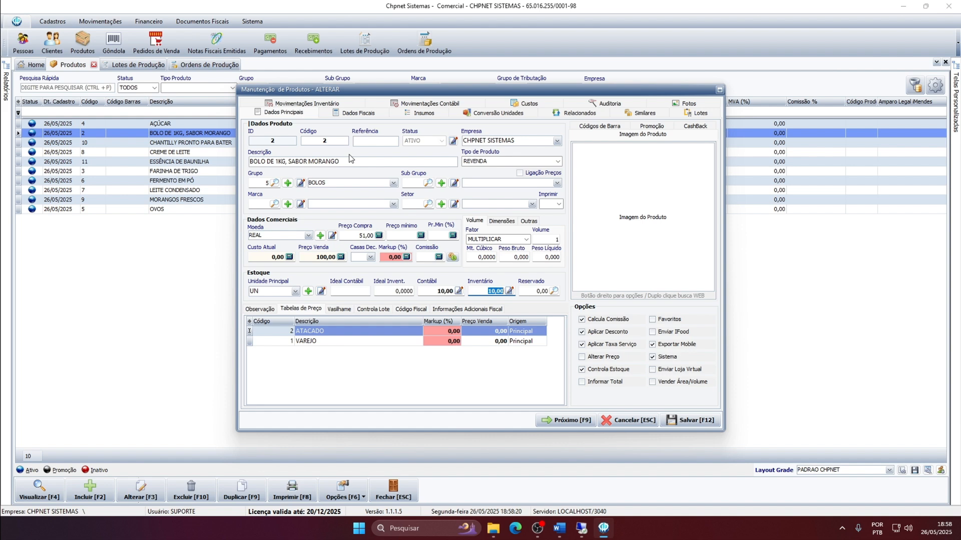
left_click(479, 294)
left_click(673, 420)
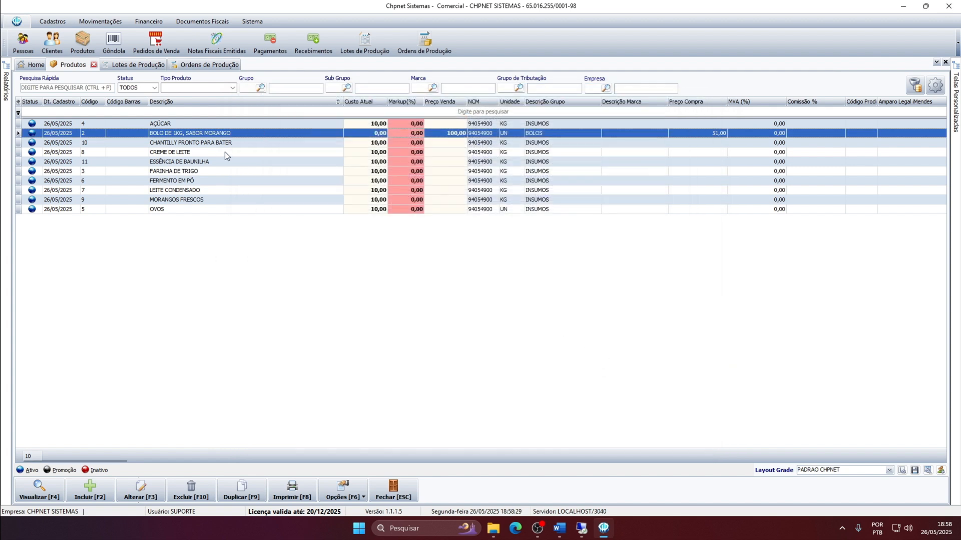
Open the product record of AÇÚCAR, check its inventory stock and save the record.
left_click(157, 125)
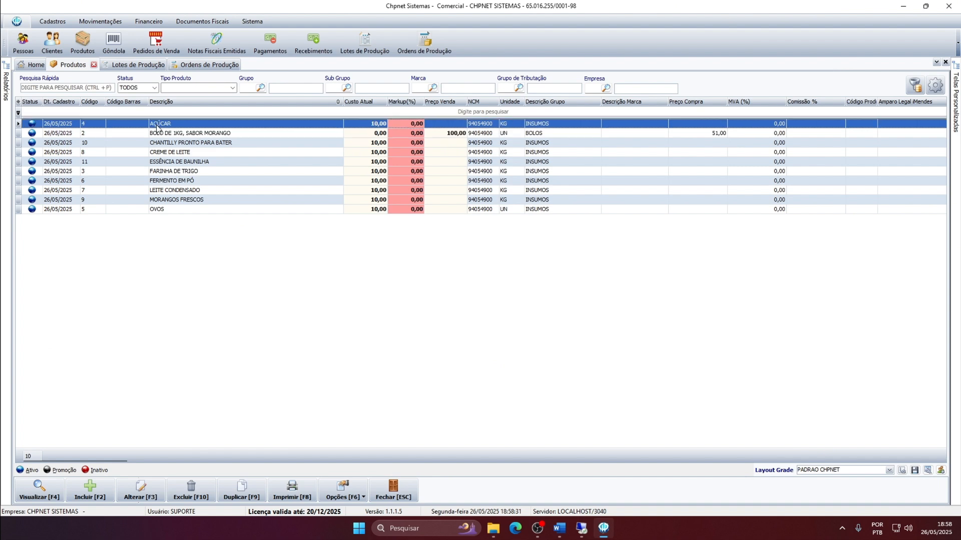
double_click(157, 126)
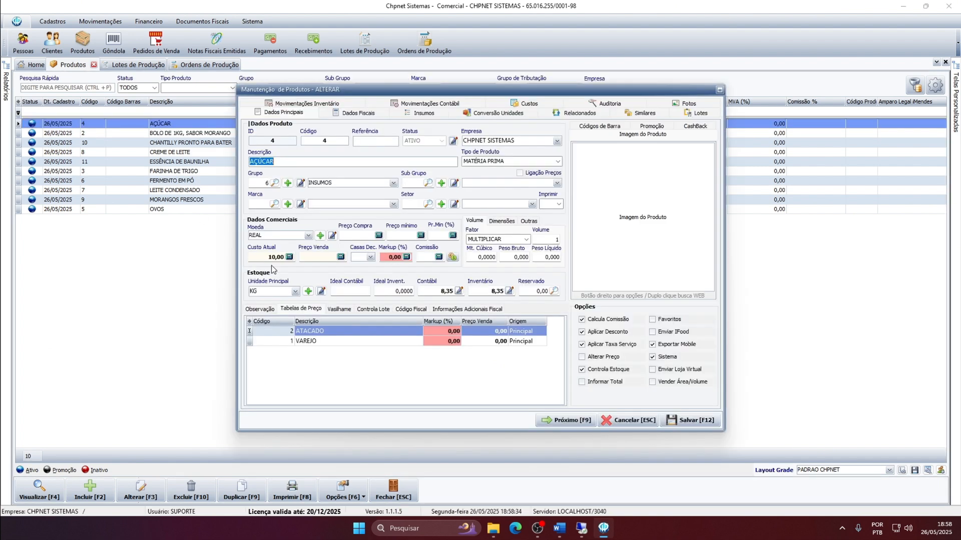
left_click(487, 290)
left_click(697, 423)
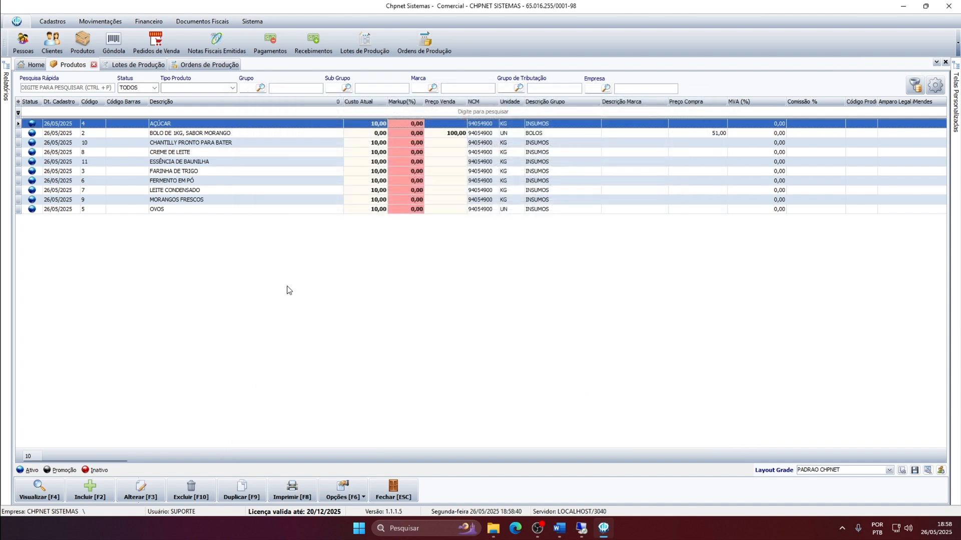
Open the product record of OVOS, check its inventory stock and save the record.
left_click(172, 210)
double_click(171, 210)
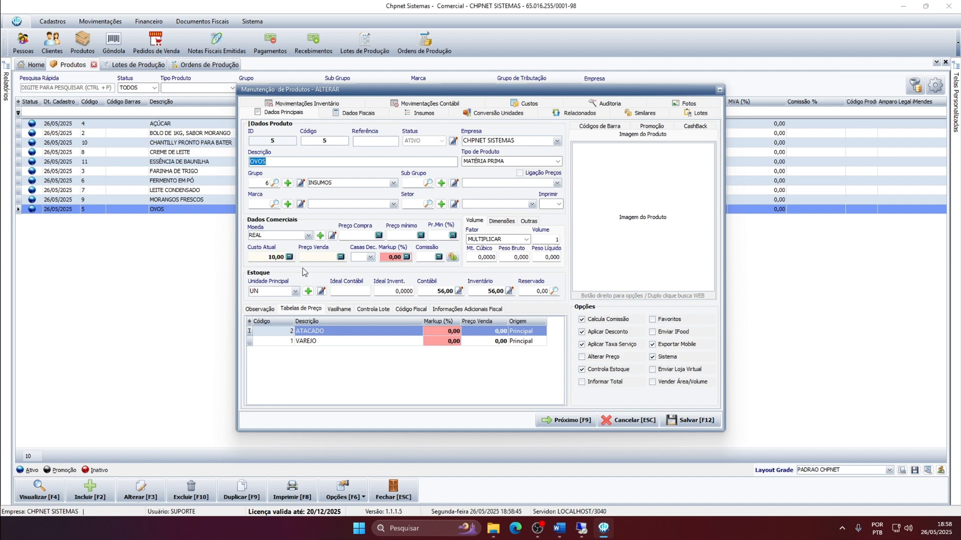
left_click(486, 291)
left_click(272, 161)
left_click(692, 425)
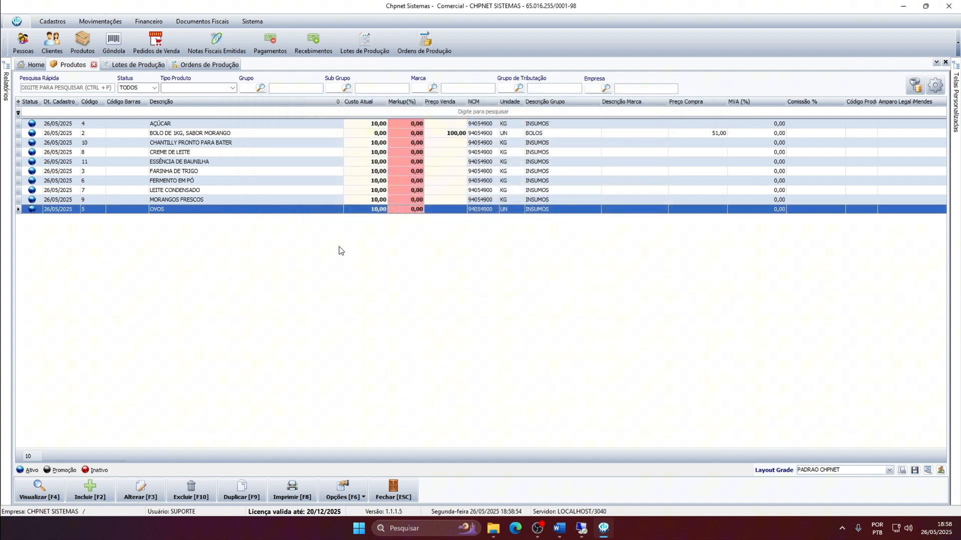
Open the product record of FARINHA DE TRIGO, check its inventory stock and save the record.
double_click(177, 172)
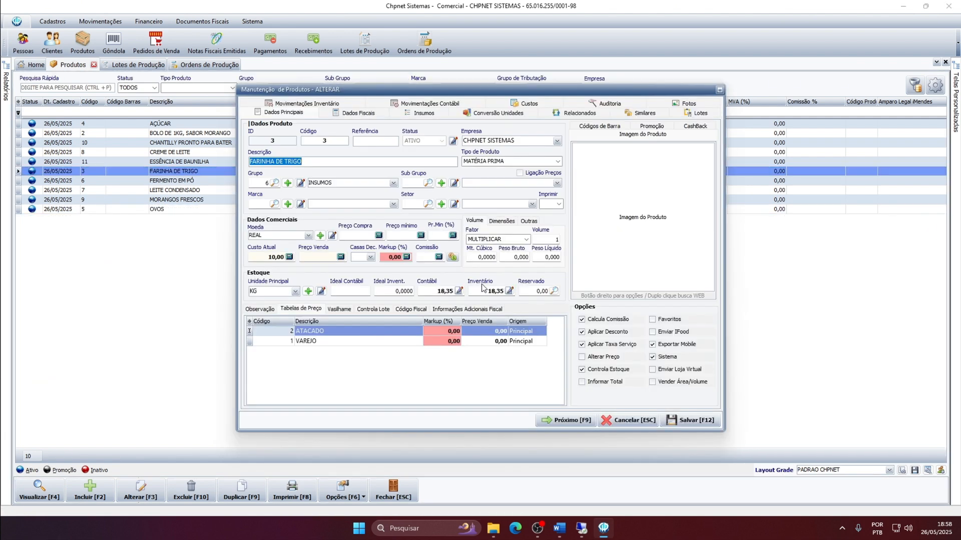
left_click_drag(486, 291, 516, 291)
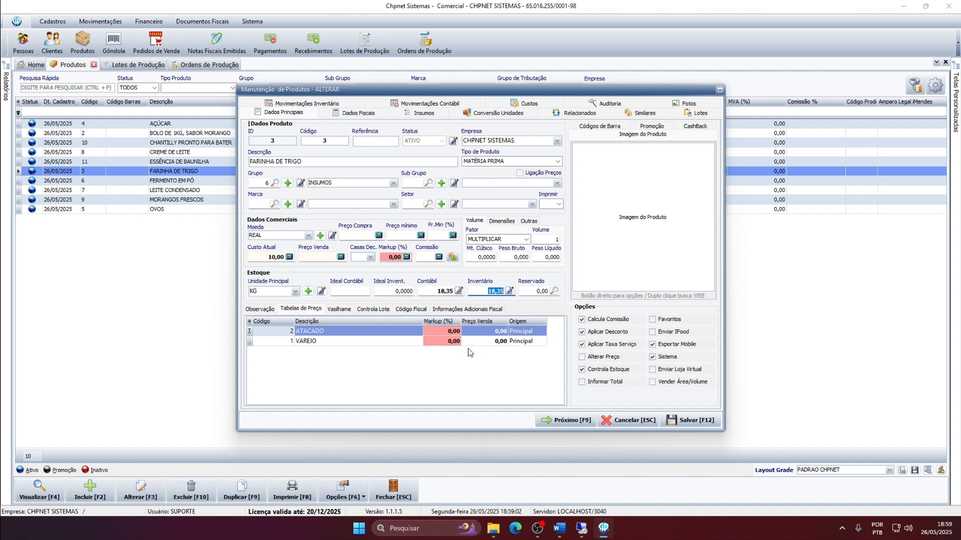
left_click(676, 421)
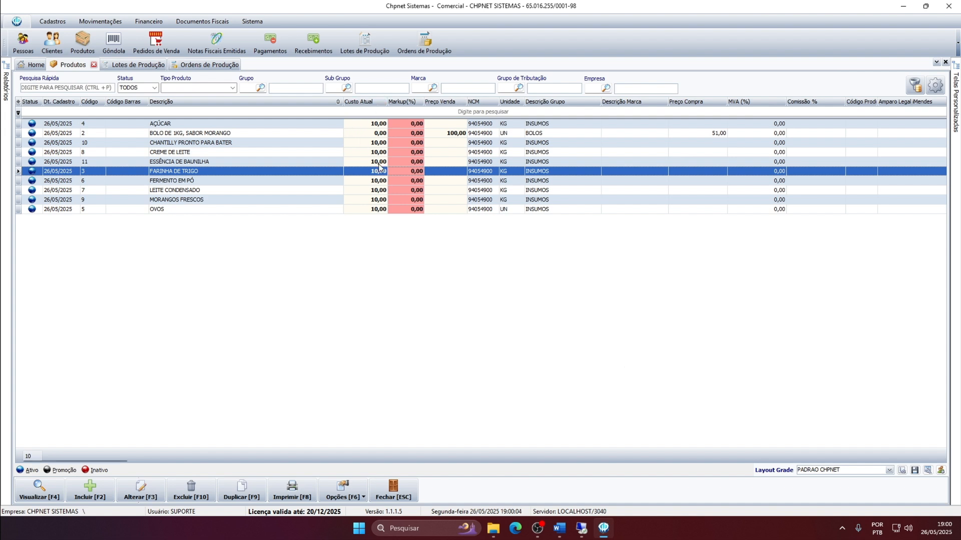
Reopen the strawberry cake's product record, consult the recipe table in Word and return to check the cake's inventory stock.
left_click(252, 134)
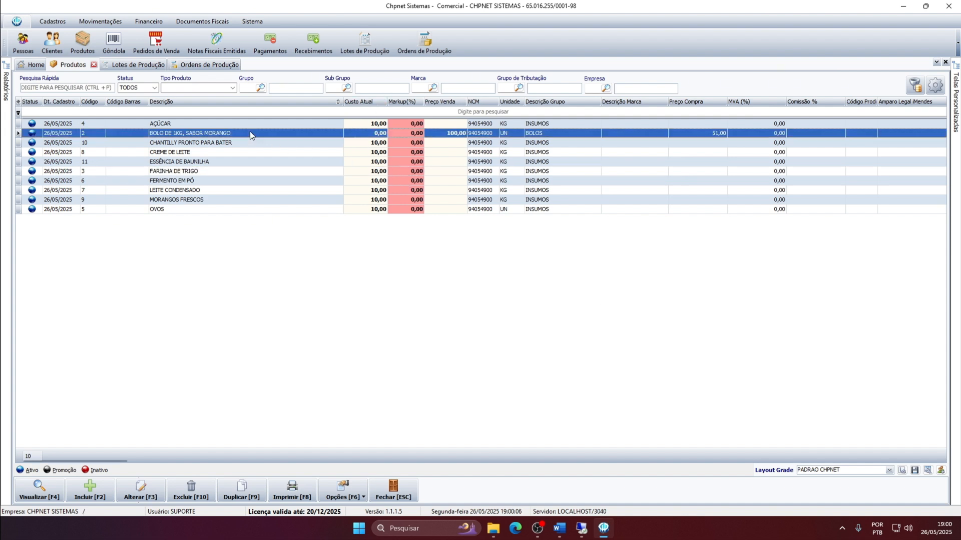
double_click(250, 134)
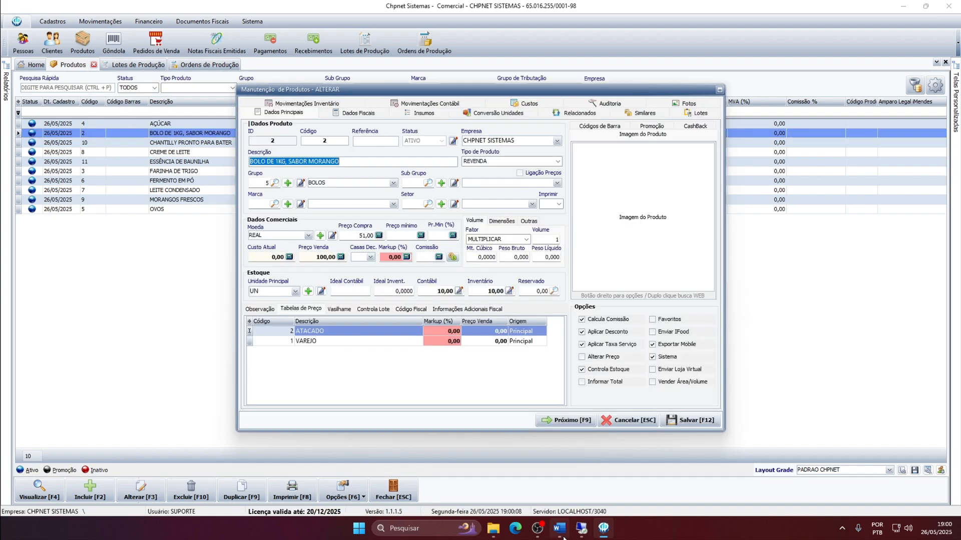
left_click(559, 528)
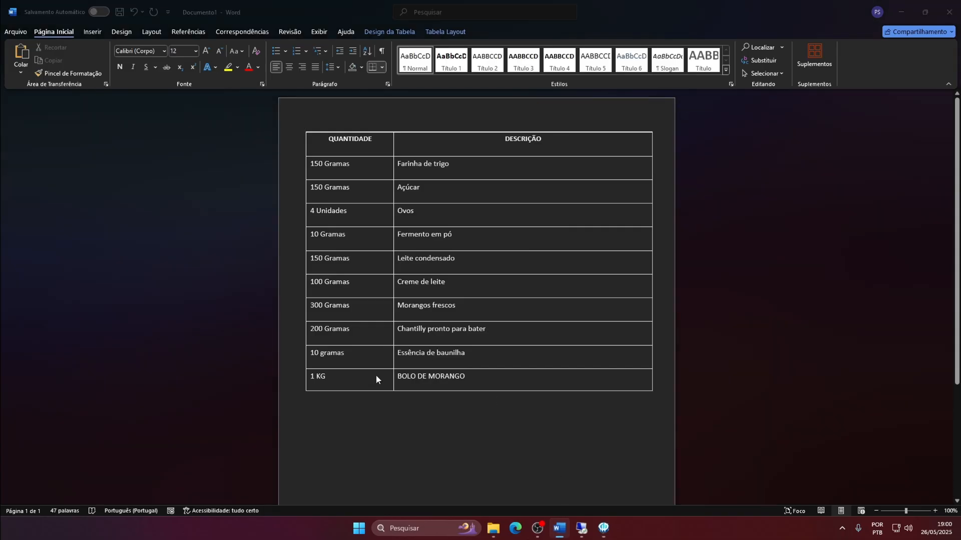
key("alt+Tab")
left_click(482, 291)
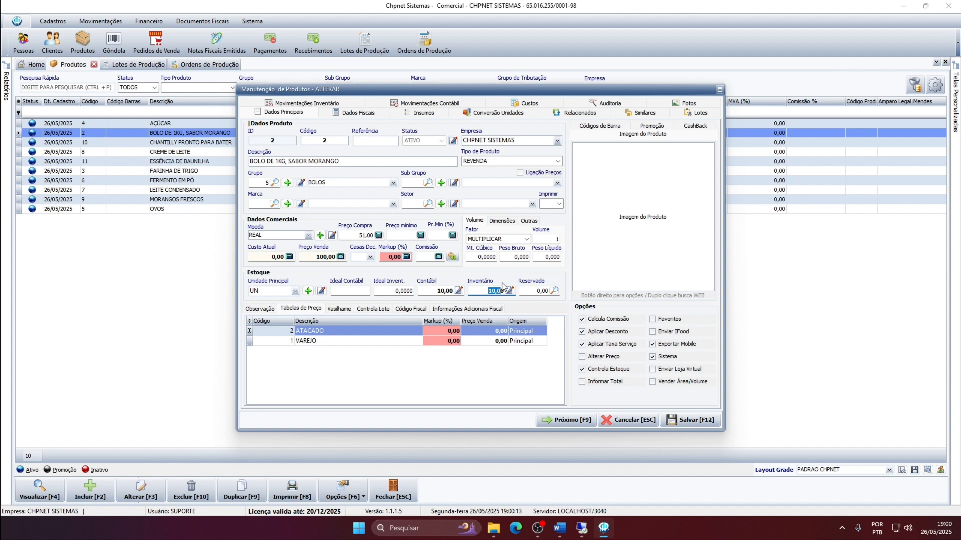